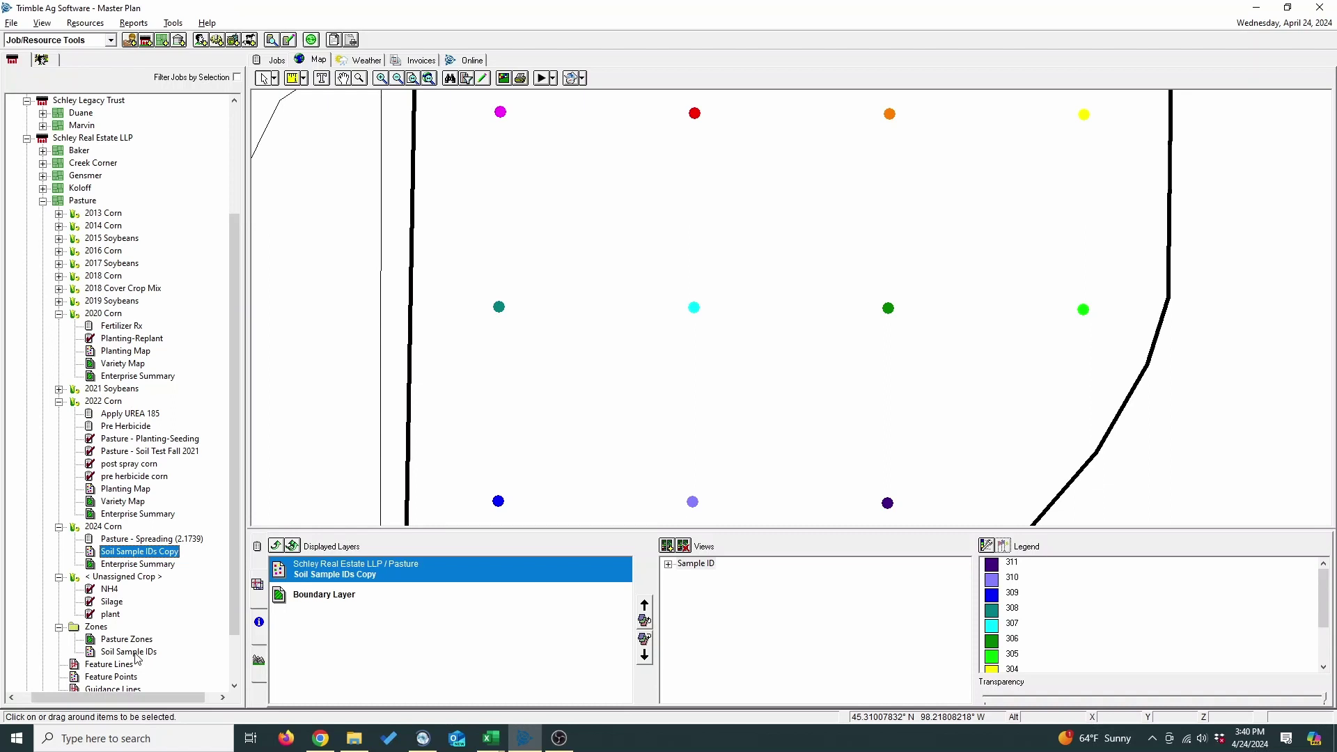
{"action": "left_click", "coordinate": [137, 652]}
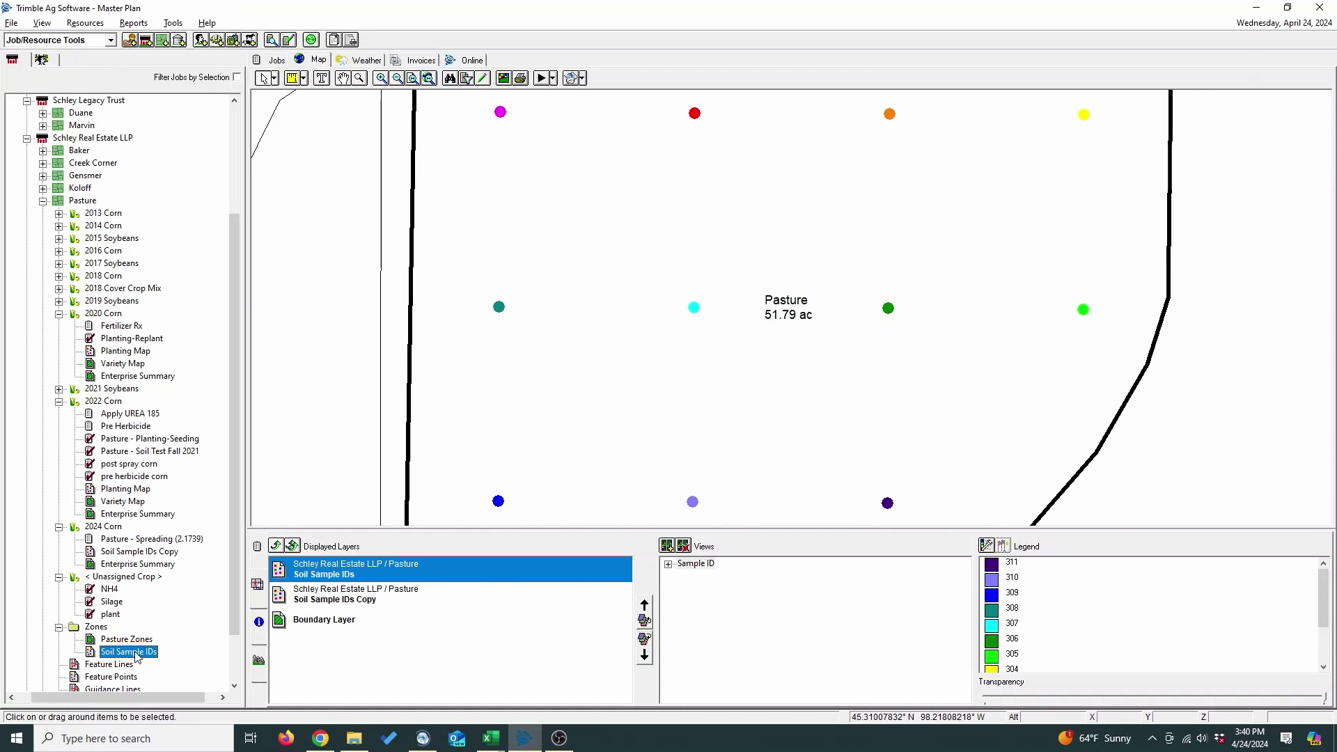
{"action": "right_click", "coordinate": [138, 653]}
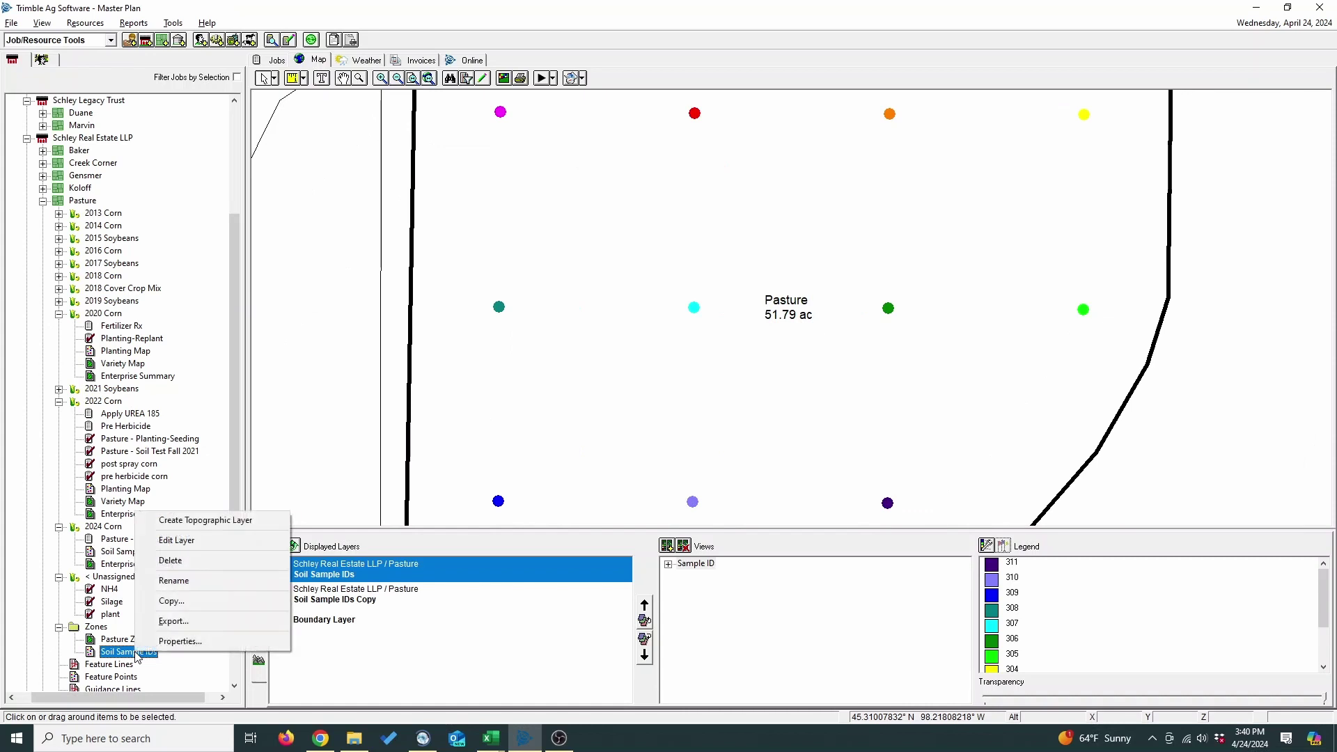
{"action": "left_click", "coordinate": [183, 598]}
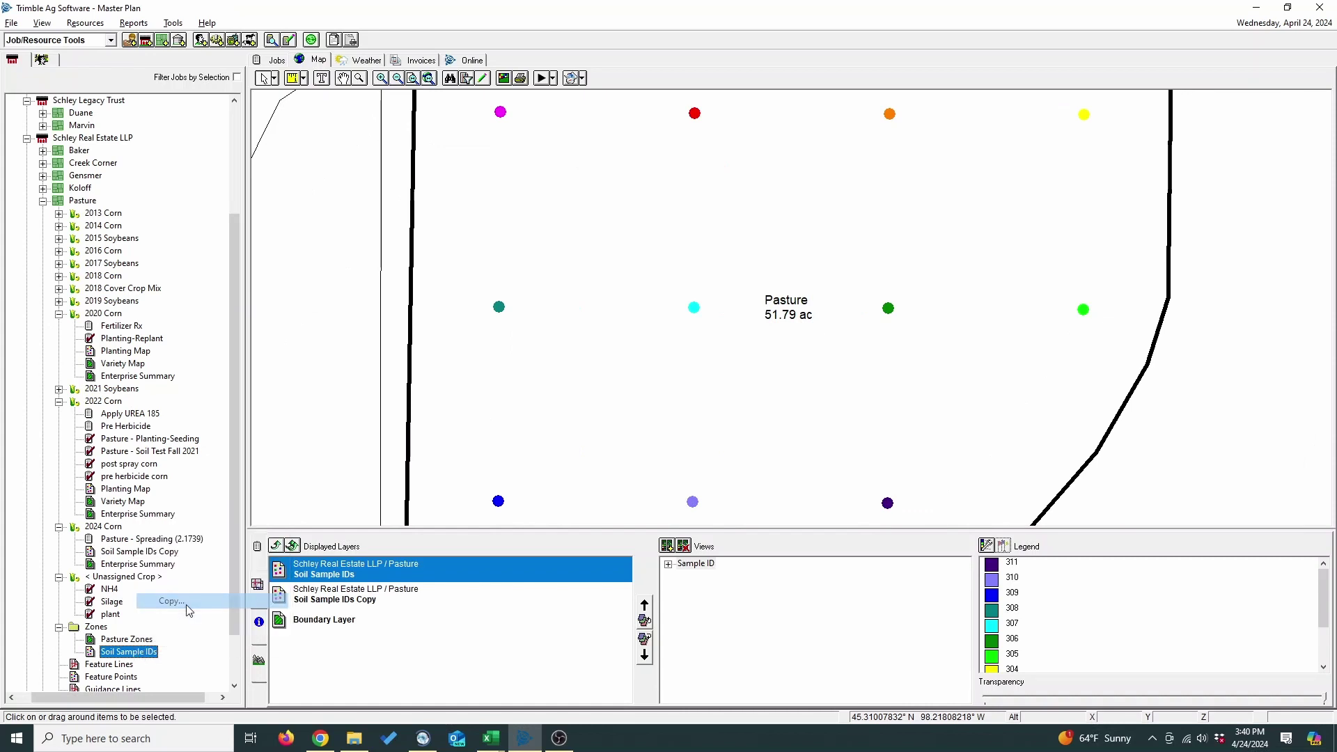
{"action": "left_click", "coordinate": [104, 528]}
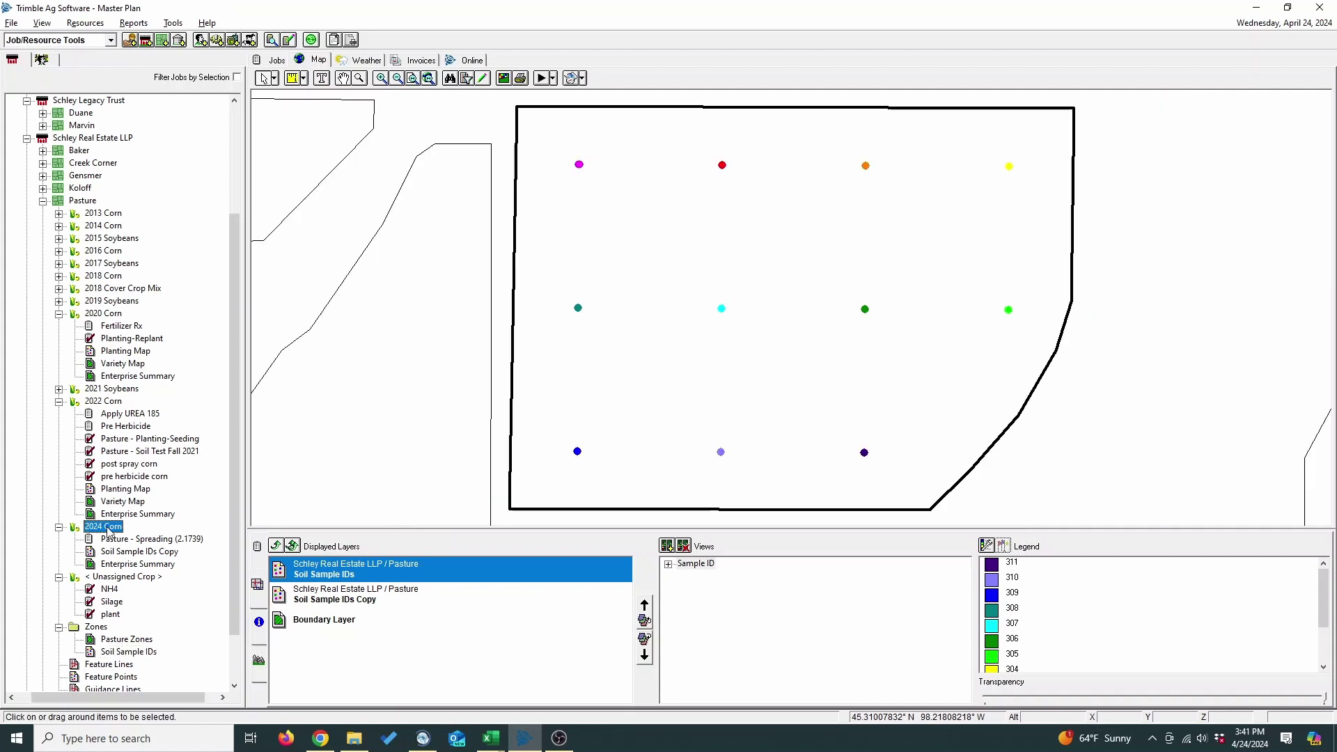
{"action": "right_click", "coordinate": [113, 533]}
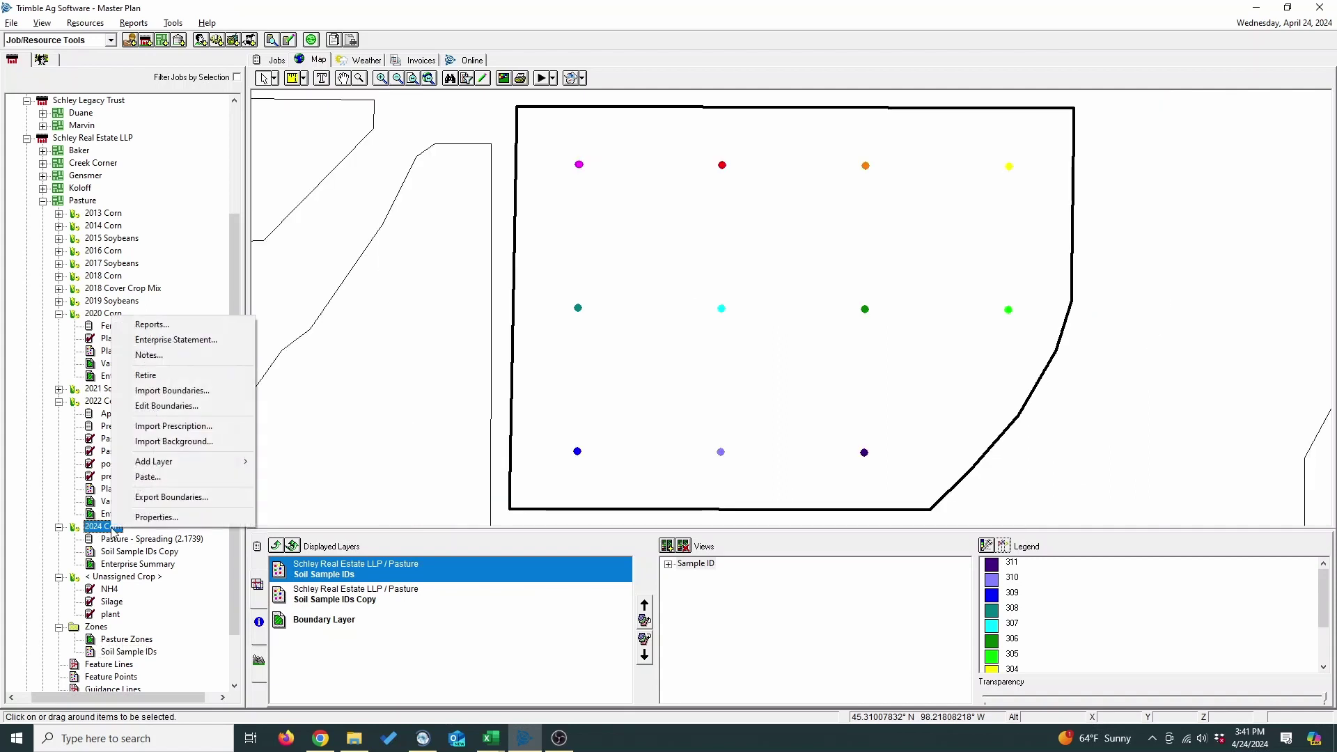
{"action": "left_click", "coordinate": [165, 481]}
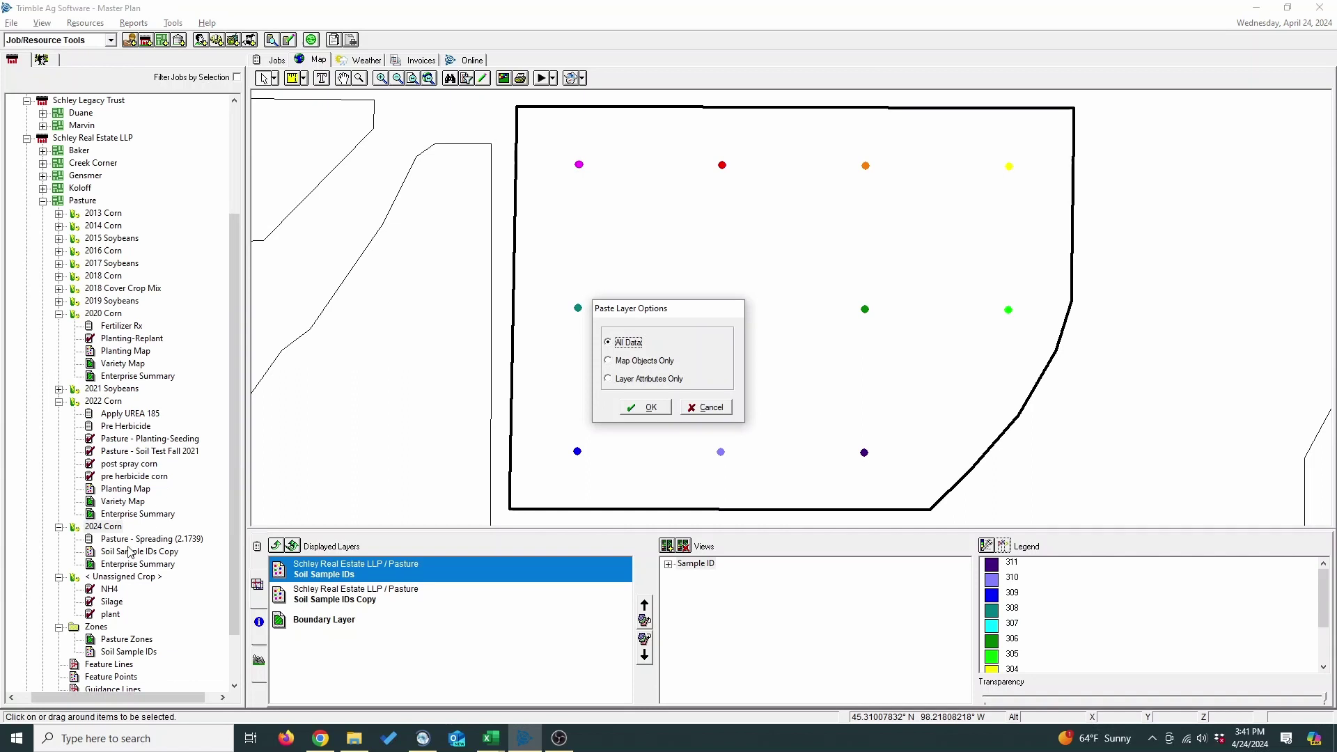
{"action": "left_click", "coordinate": [641, 410]}
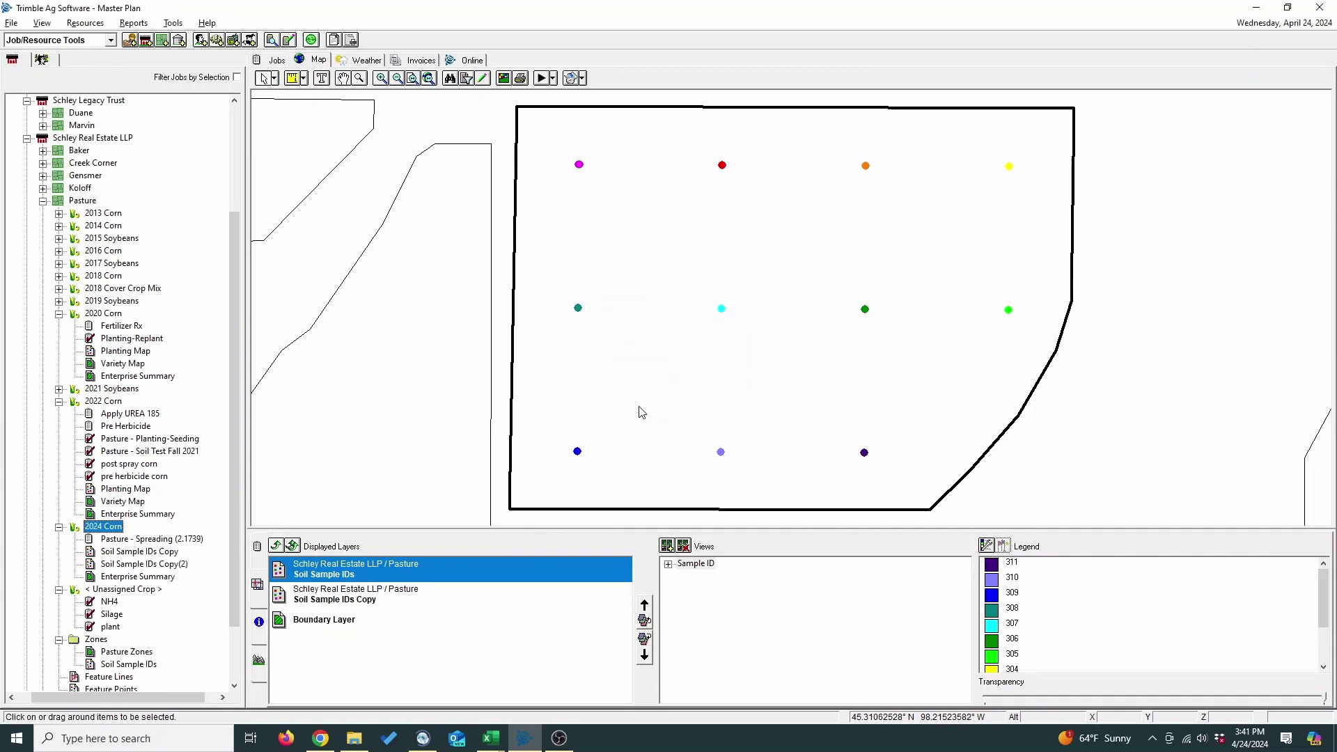
{"action": "right_click", "coordinate": [118, 569]}
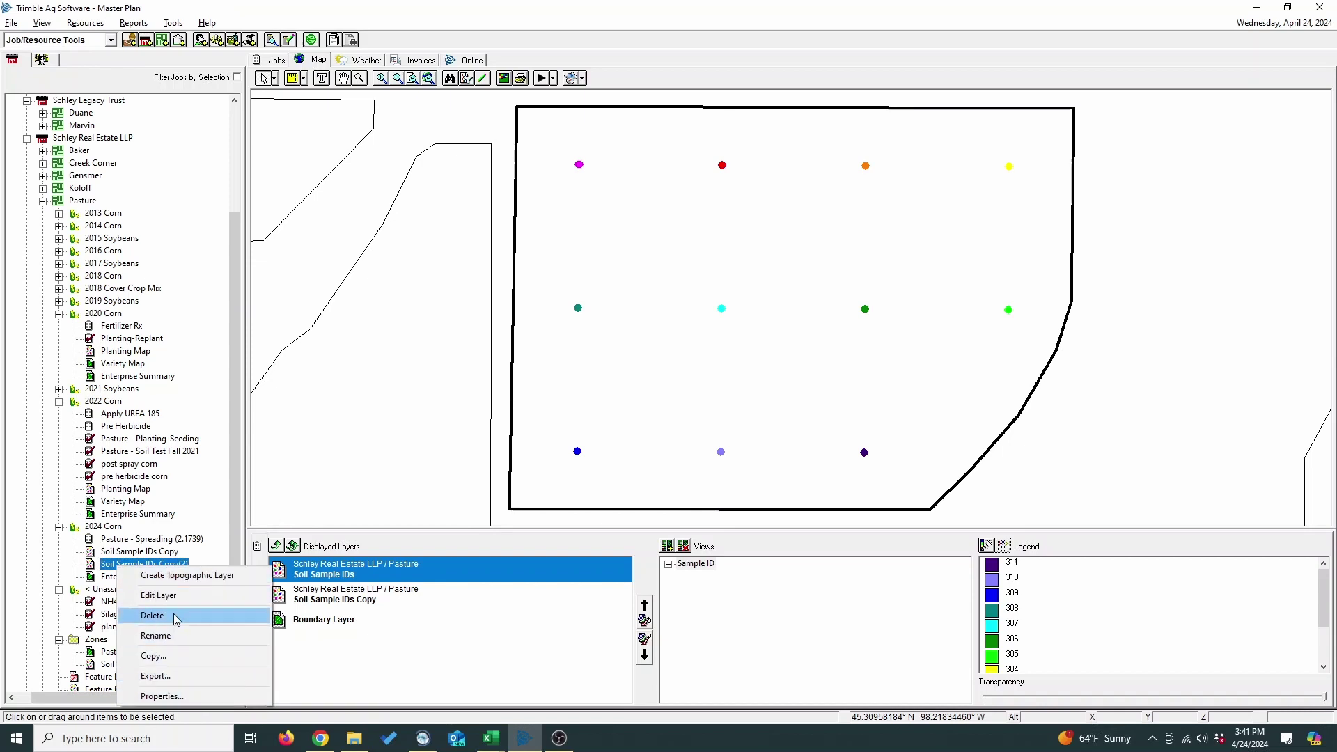
{"action": "left_click", "coordinate": [175, 616]}
{"action": "left_click", "coordinate": [693, 417]}
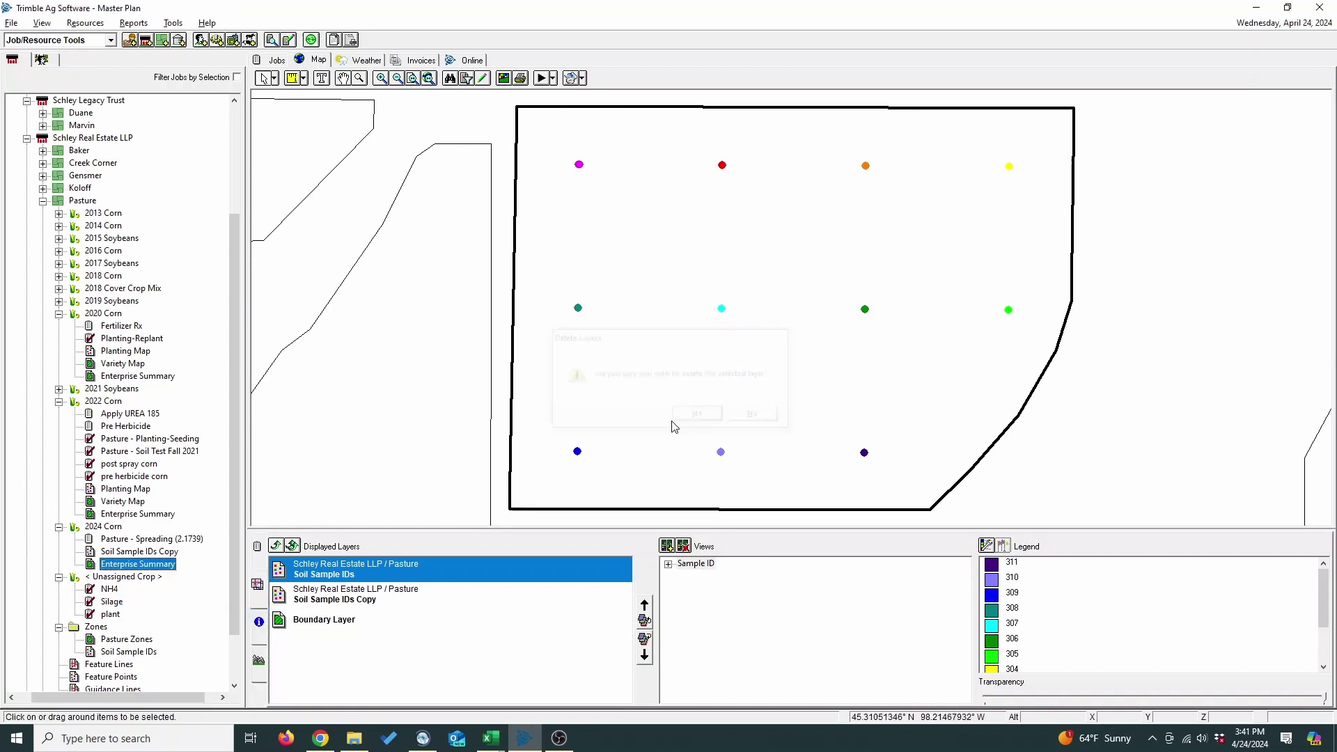
{"action": "left_click", "coordinate": [293, 546]}
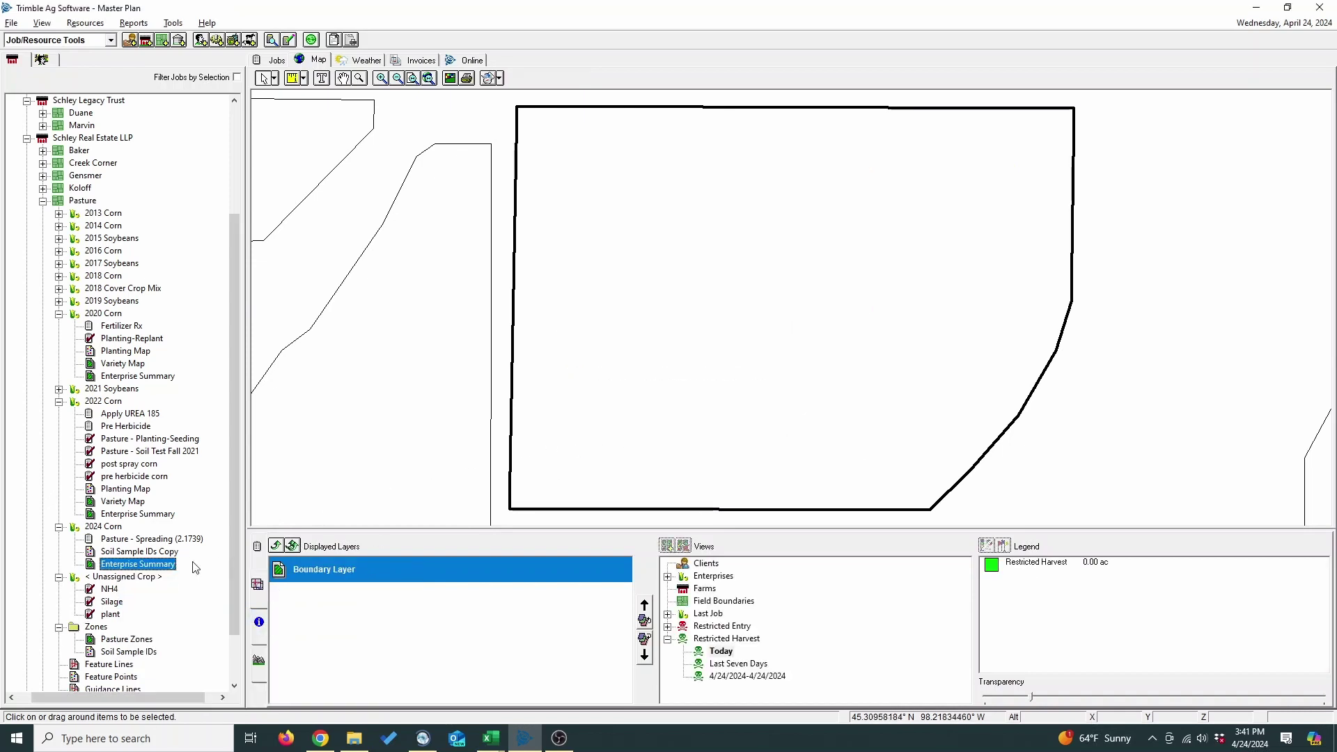
{"action": "left_click", "coordinate": [113, 553]}
{"action": "left_click", "coordinate": [111, 554]}
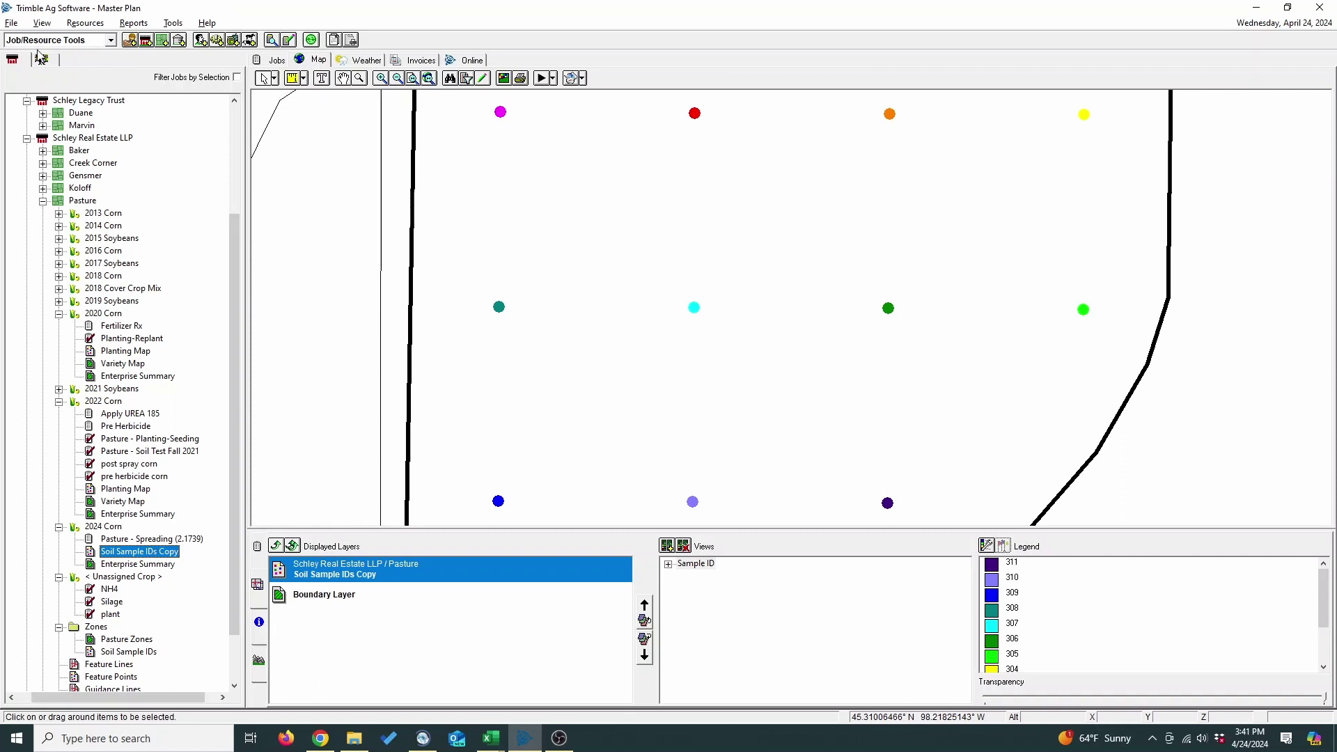
Bring the Pastrue N Recommendations workbook forward in Excel and open D2's =B2-C2 formula
{"action": "left_click", "coordinate": [12, 23]}
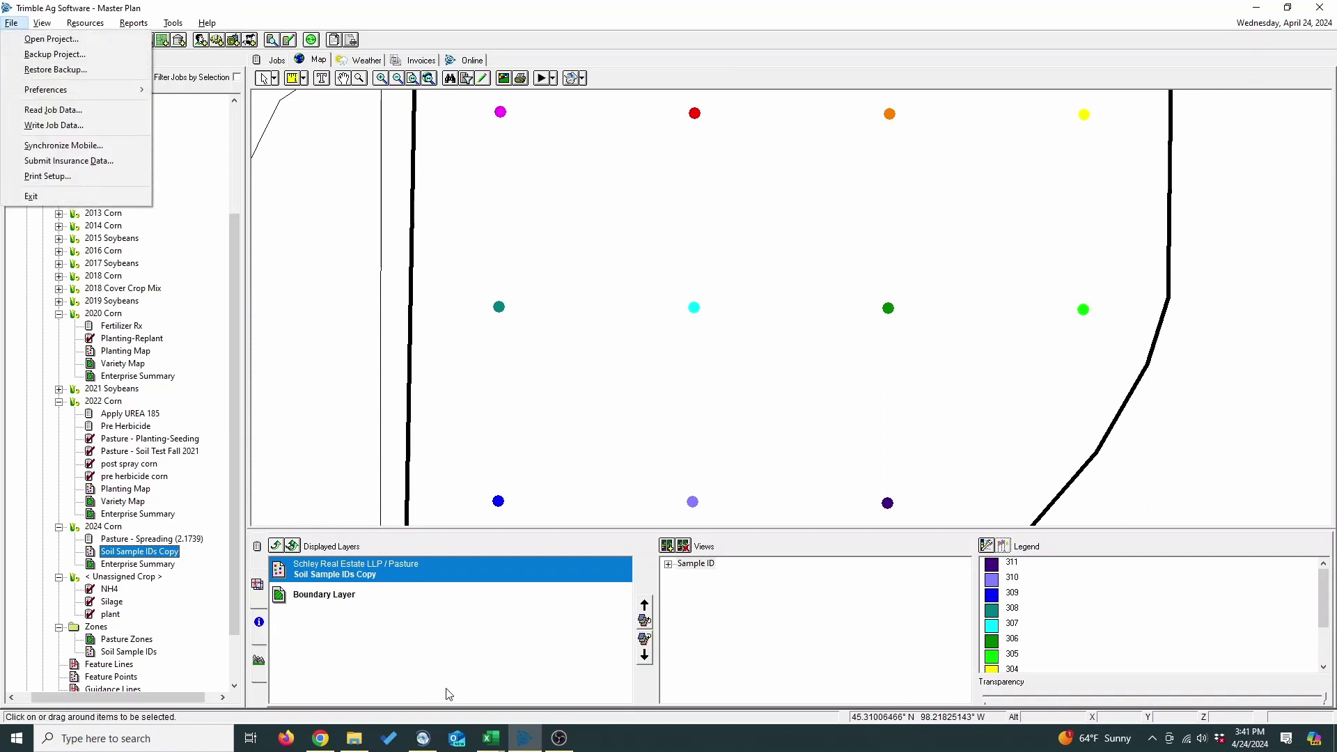
{"action": "left_click", "coordinate": [491, 738]}
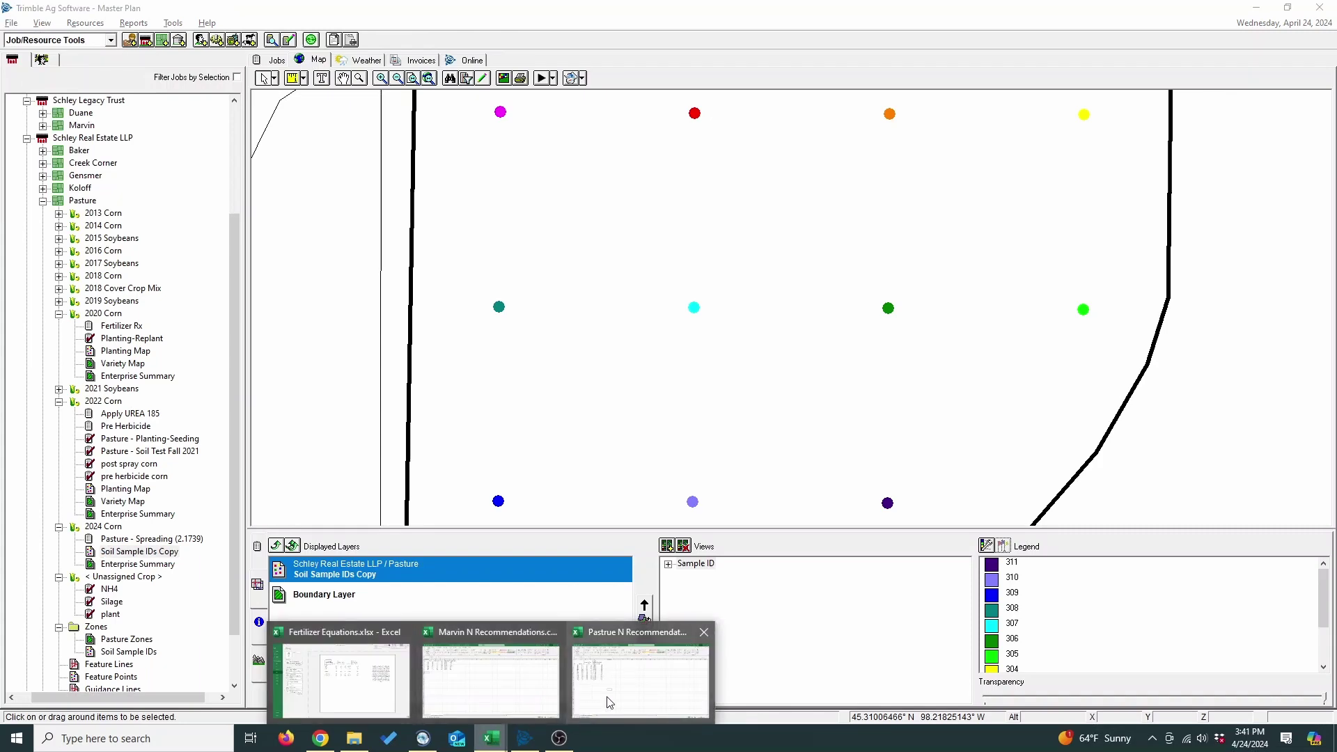
{"action": "left_click", "coordinate": [619, 679]}
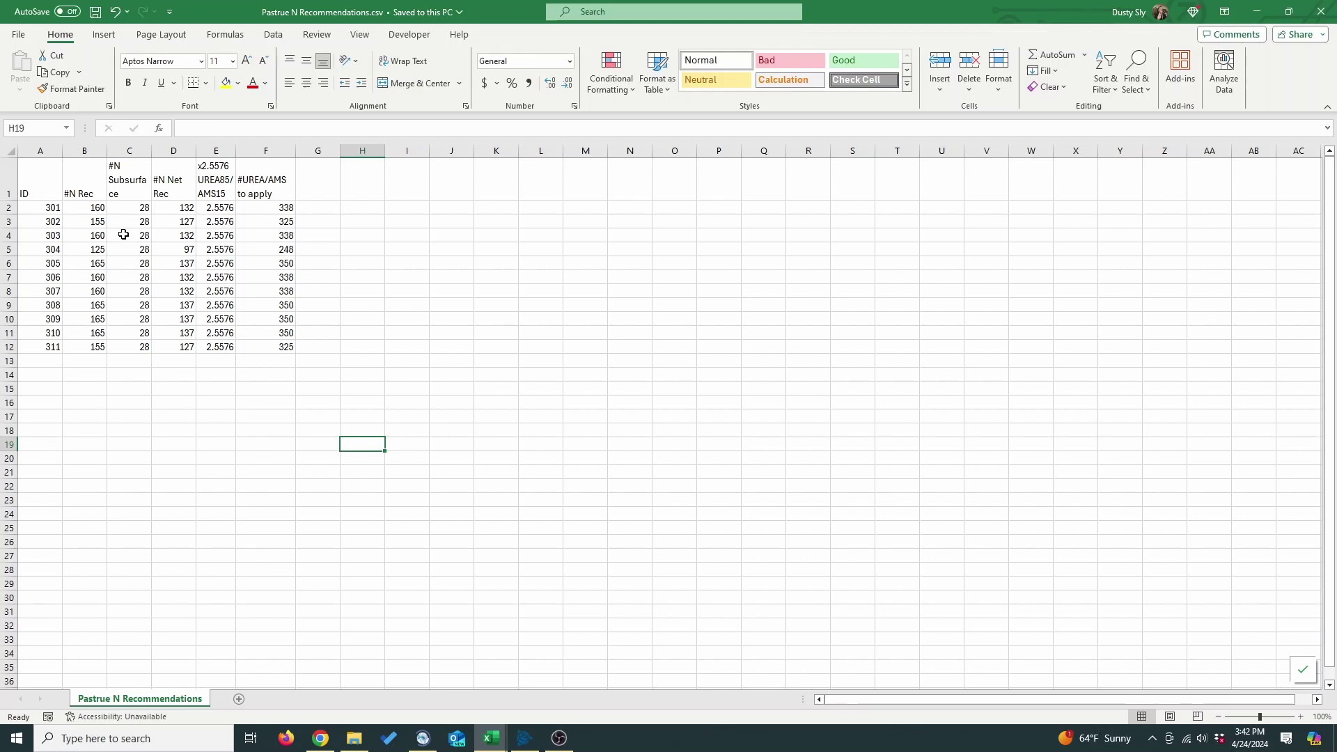
{"action": "double_click", "coordinate": [172, 208]}
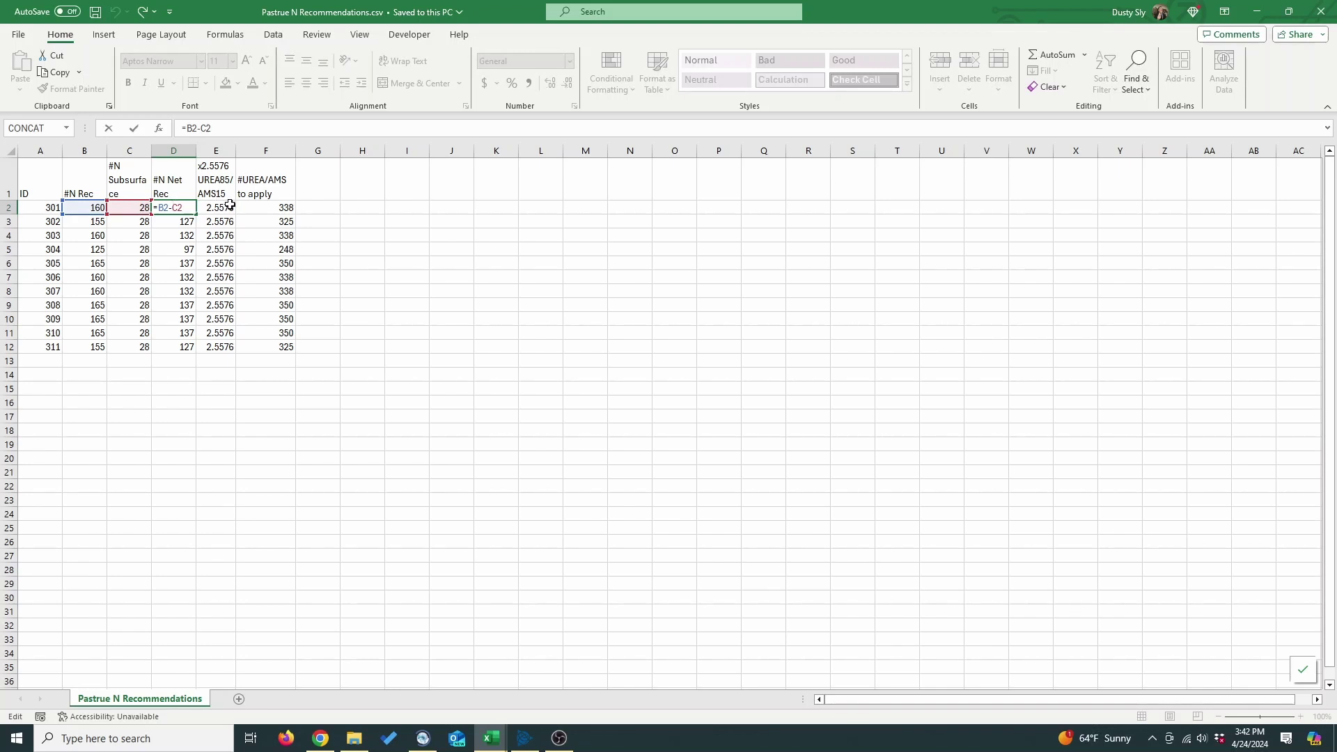
Leave D2 (=B2-C2) and F2 (=D2*E2) unchanged, then minimise Excel to reveal the map
{"action": "key", "text": "Return"}
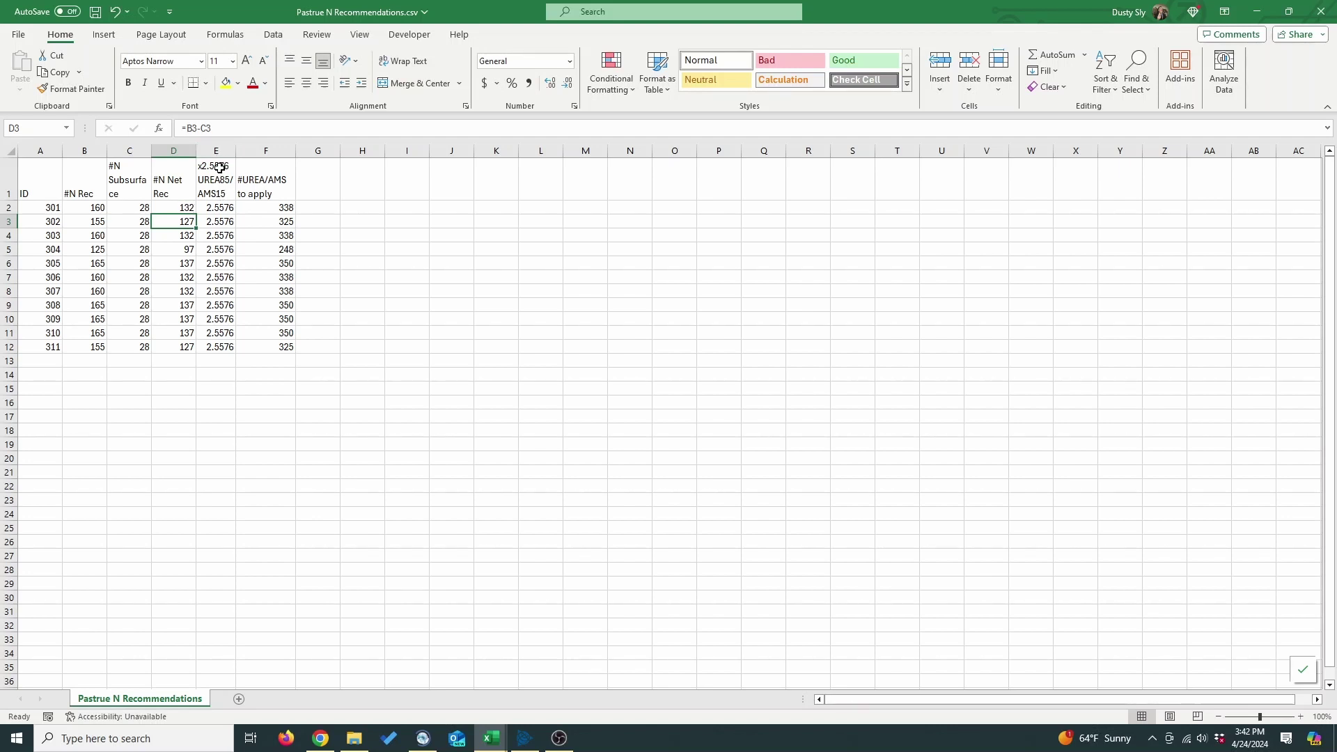
{"action": "double_click", "coordinate": [274, 207]}
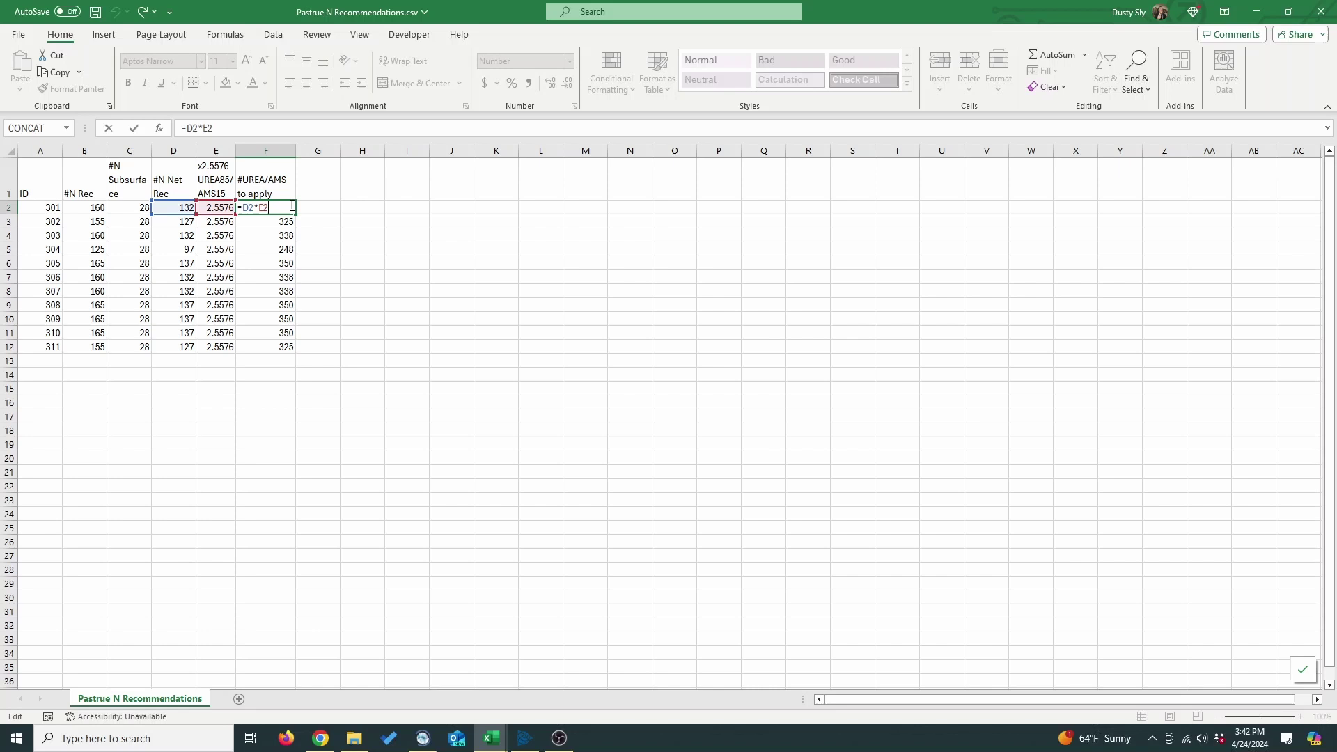
{"action": "key", "text": "Return"}
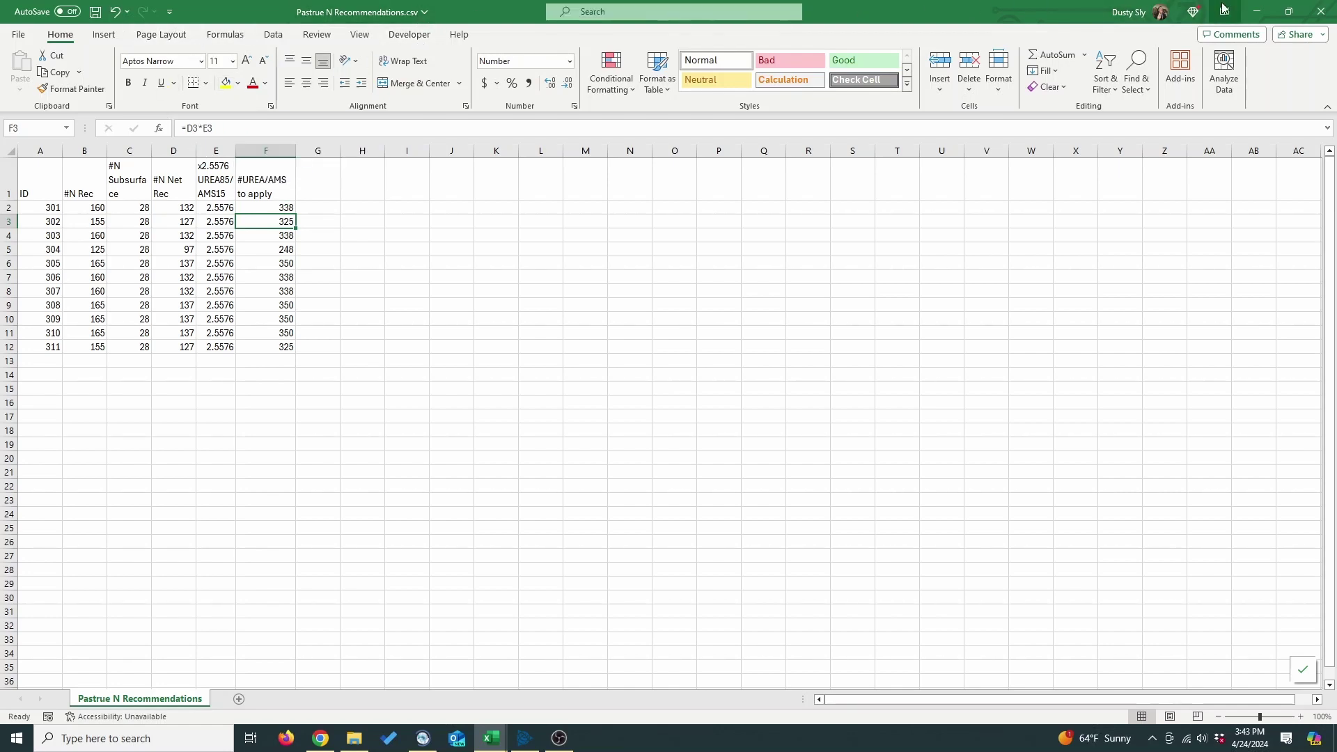
{"action": "left_click", "coordinate": [1257, 12]}
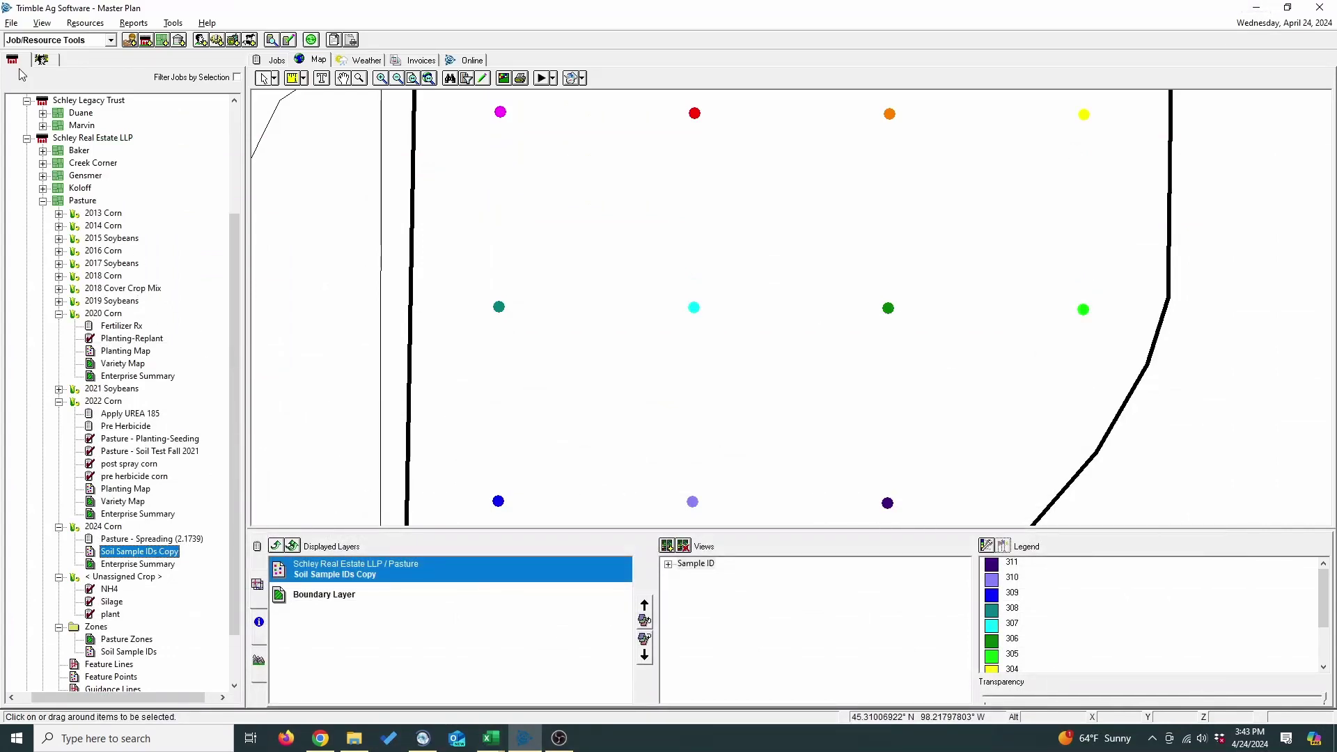
Read job data from the pastrue n recommendations.csv file
{"action": "left_click", "coordinate": [11, 23]}
{"action": "left_click", "coordinate": [44, 110]}
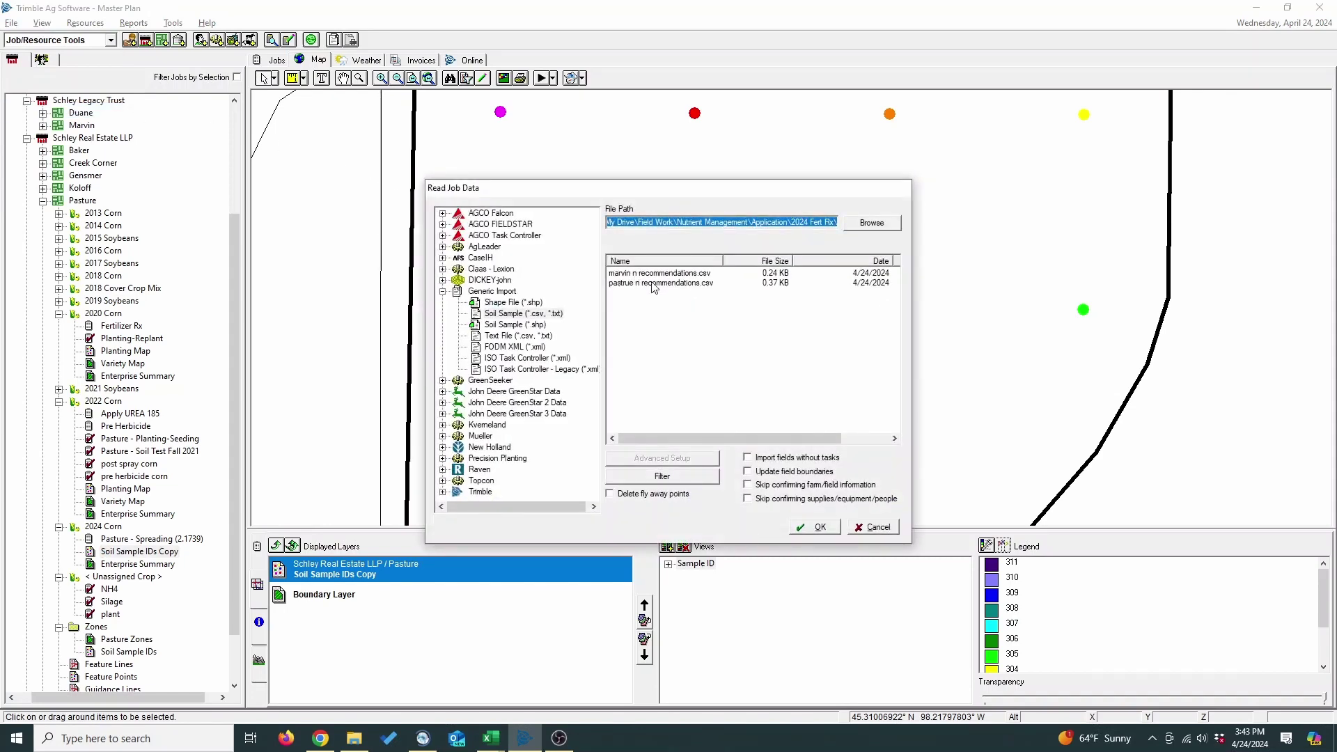
{"action": "left_click", "coordinate": [655, 284]}
{"action": "left_click", "coordinate": [818, 529]}
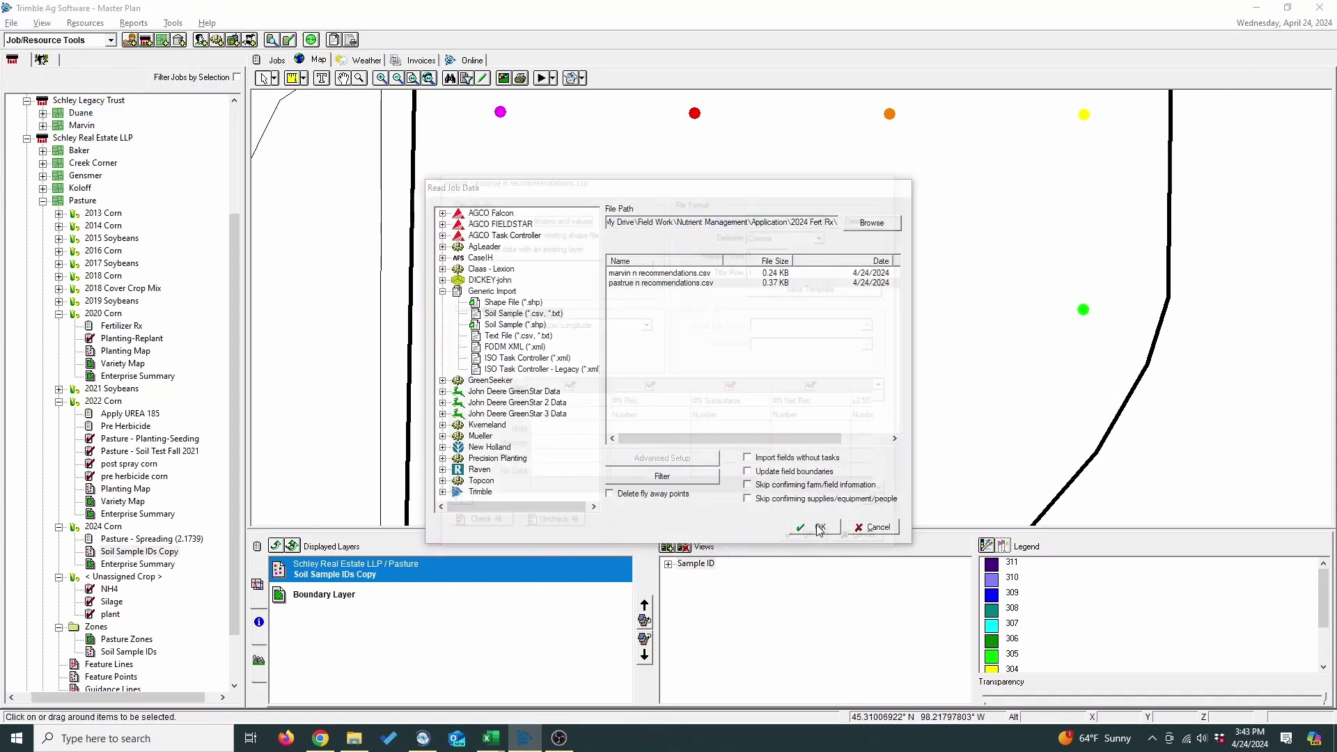
Join the csv to the existing Soil Sample IDs Copy layer under Pasture 2024 Corn
{"action": "left_click", "coordinate": [462, 247]}
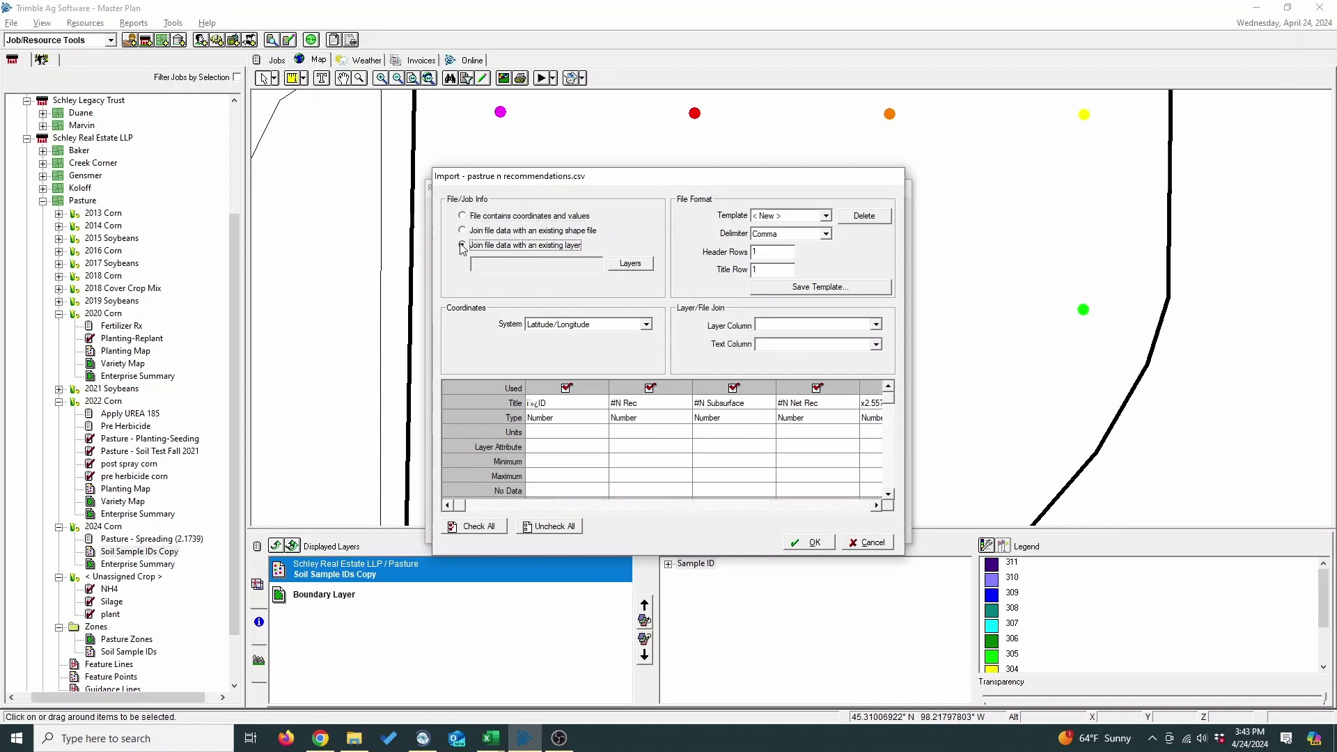
{"action": "left_click", "coordinate": [620, 265]}
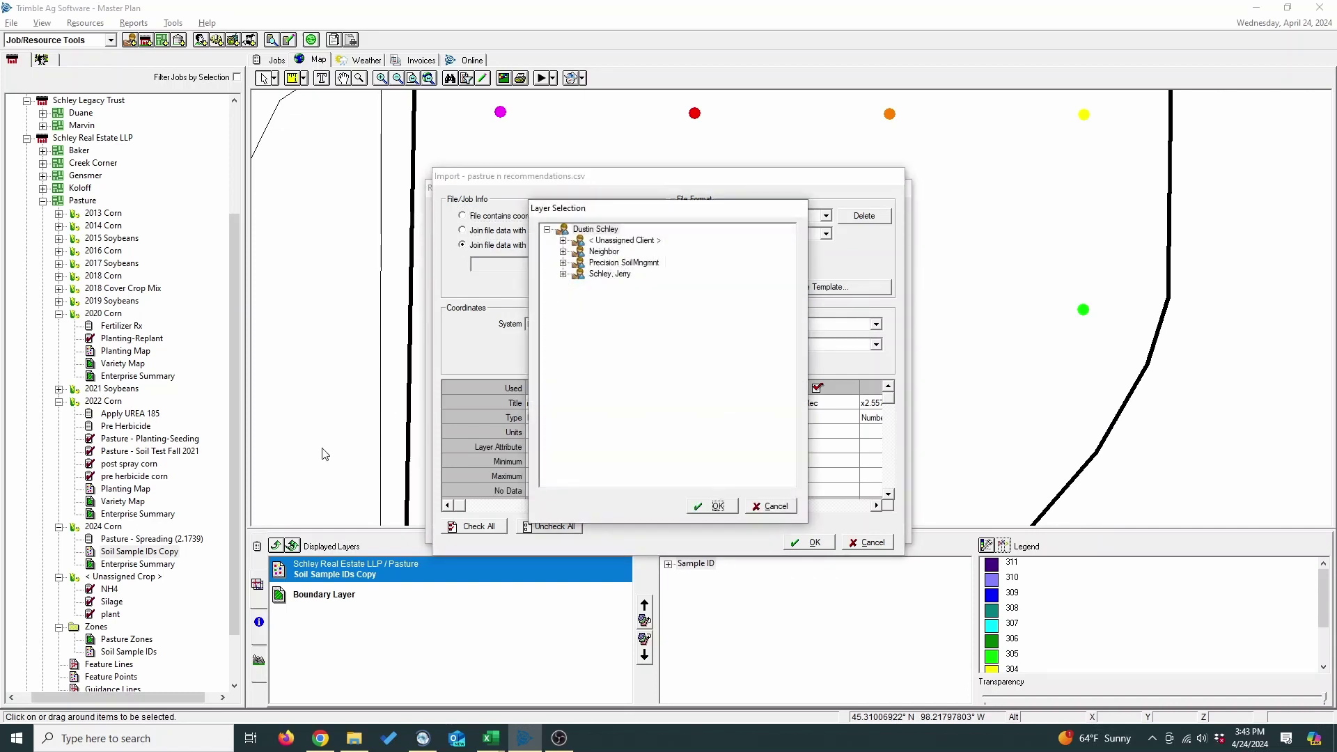
{"action": "left_click", "coordinate": [563, 274]}
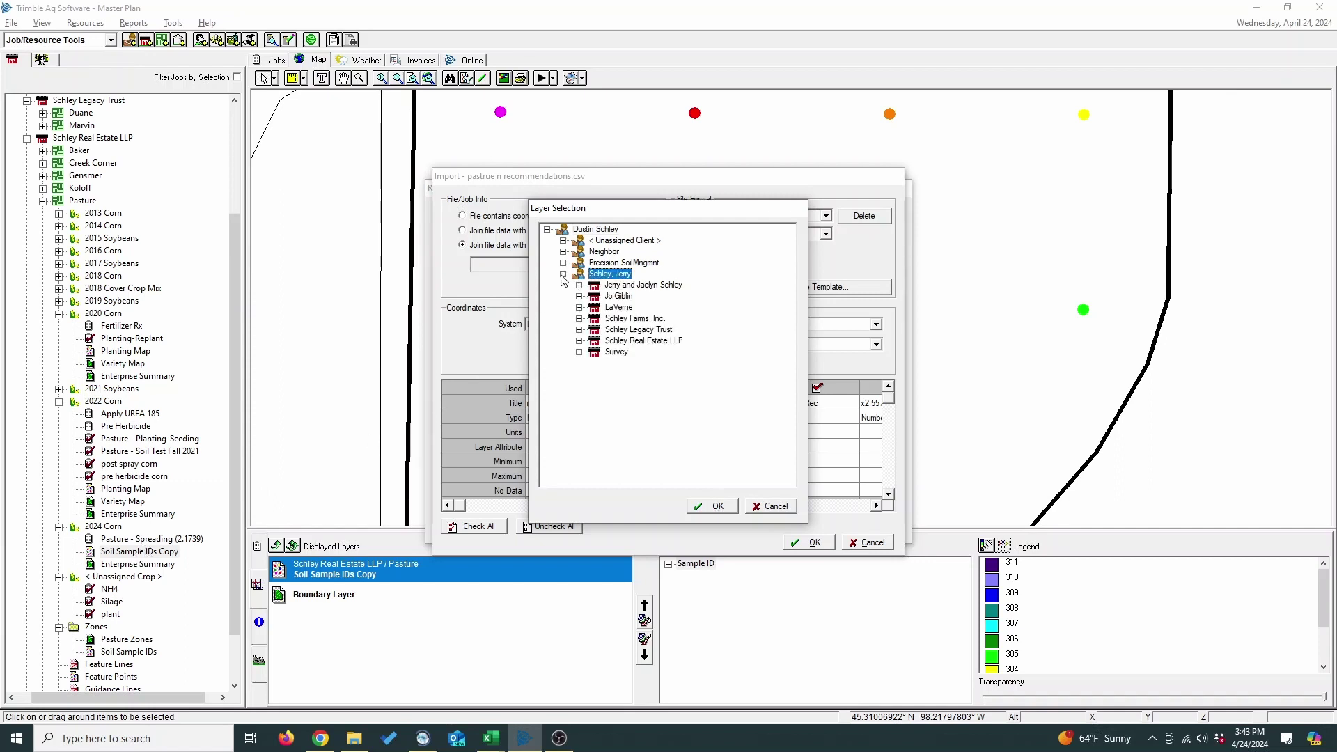
{"action": "left_click", "coordinate": [578, 341]}
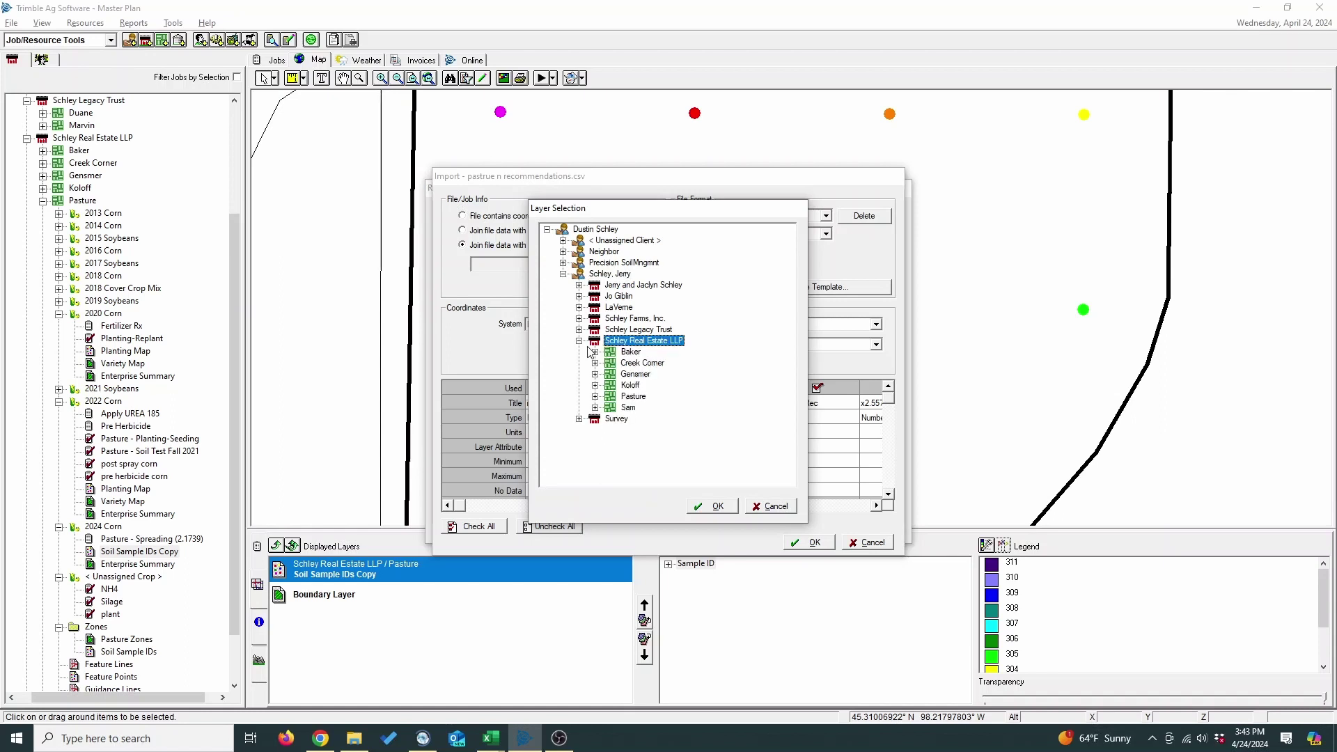
{"action": "left_click", "coordinate": [595, 397]}
{"action": "left_click", "coordinate": [611, 397]}
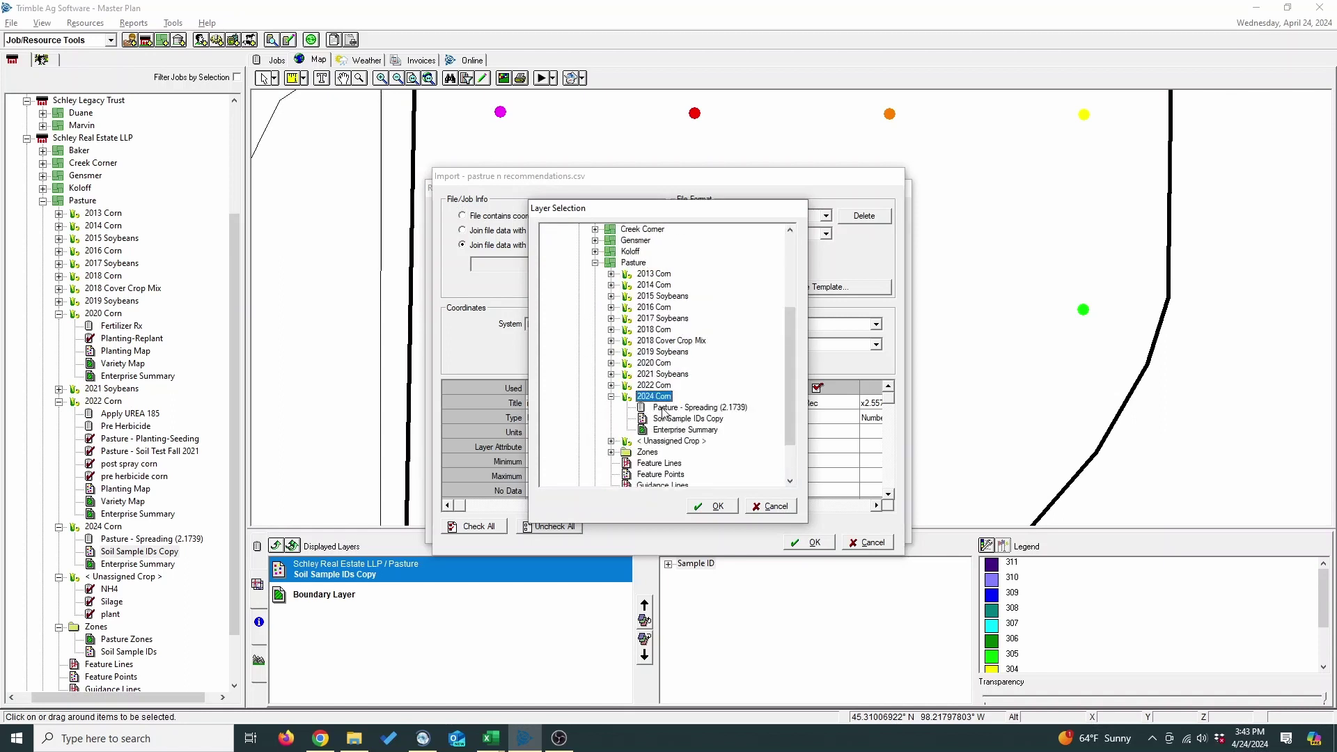
{"action": "left_click", "coordinate": [677, 419]}
{"action": "left_click", "coordinate": [717, 506]}
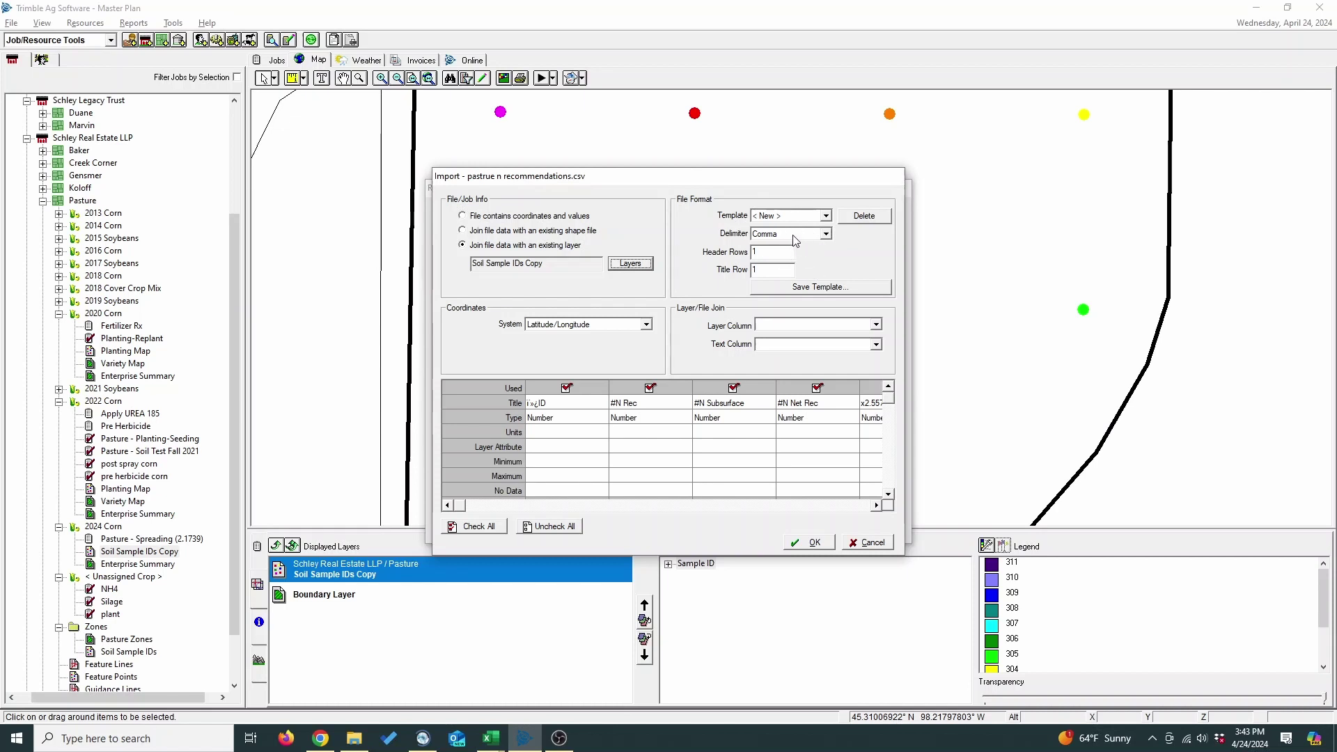
Match the layer's Sample ID column to the file's ID text column
{"action": "left_click", "coordinate": [876, 325]}
{"action": "left_click", "coordinate": [828, 336]}
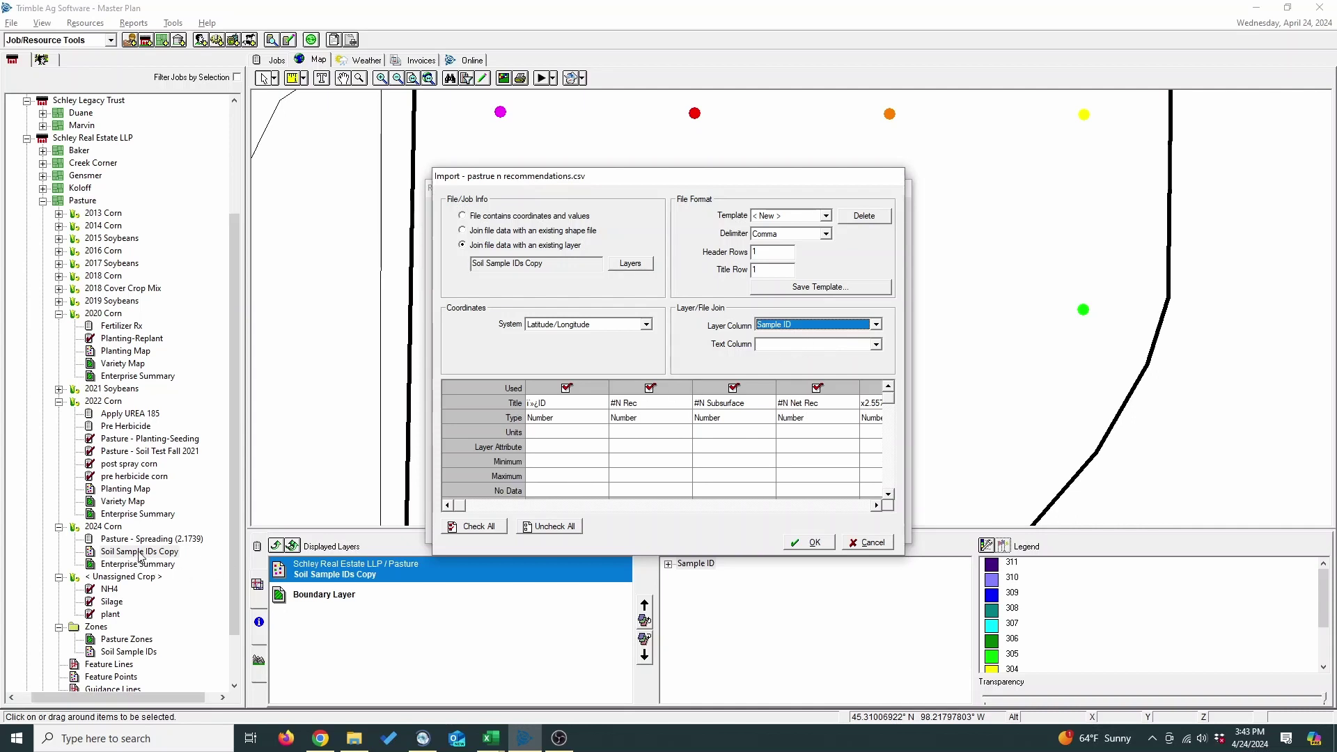
{"action": "left_click", "coordinate": [875, 344]}
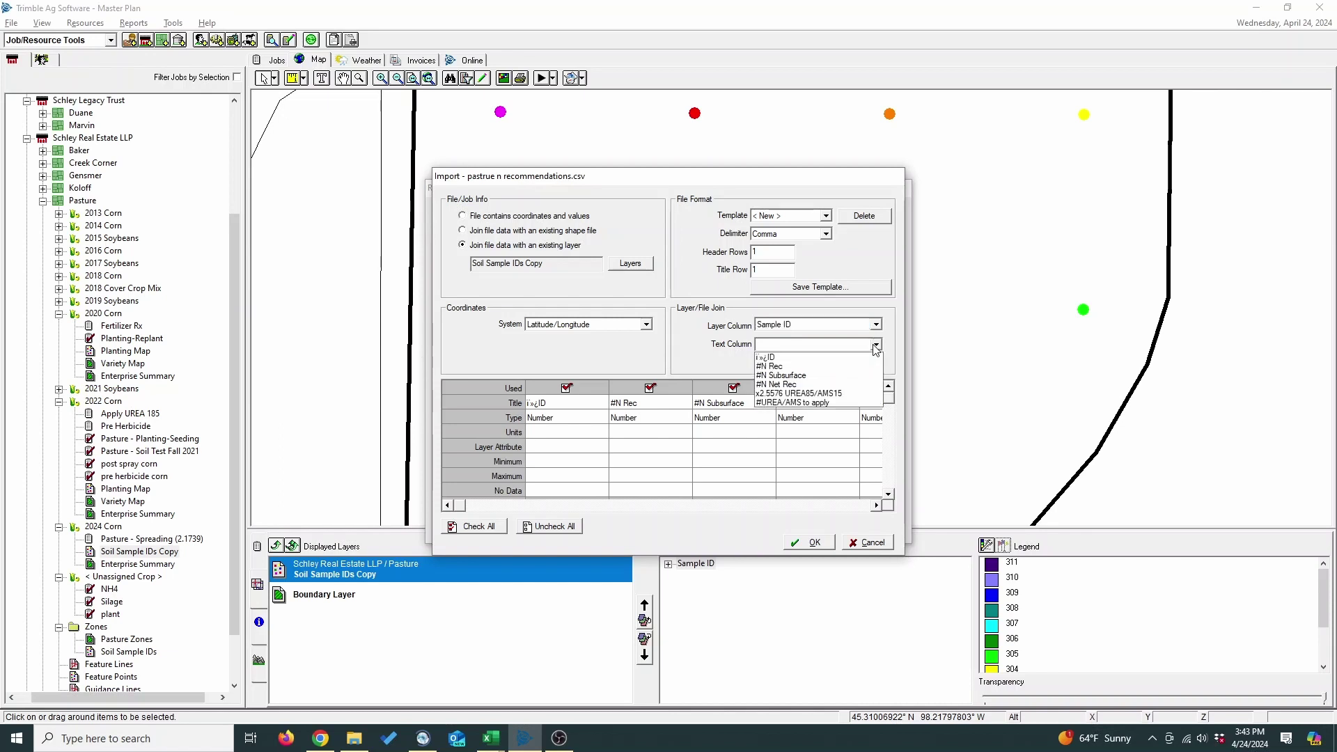
{"action": "left_click", "coordinate": [786, 363]}
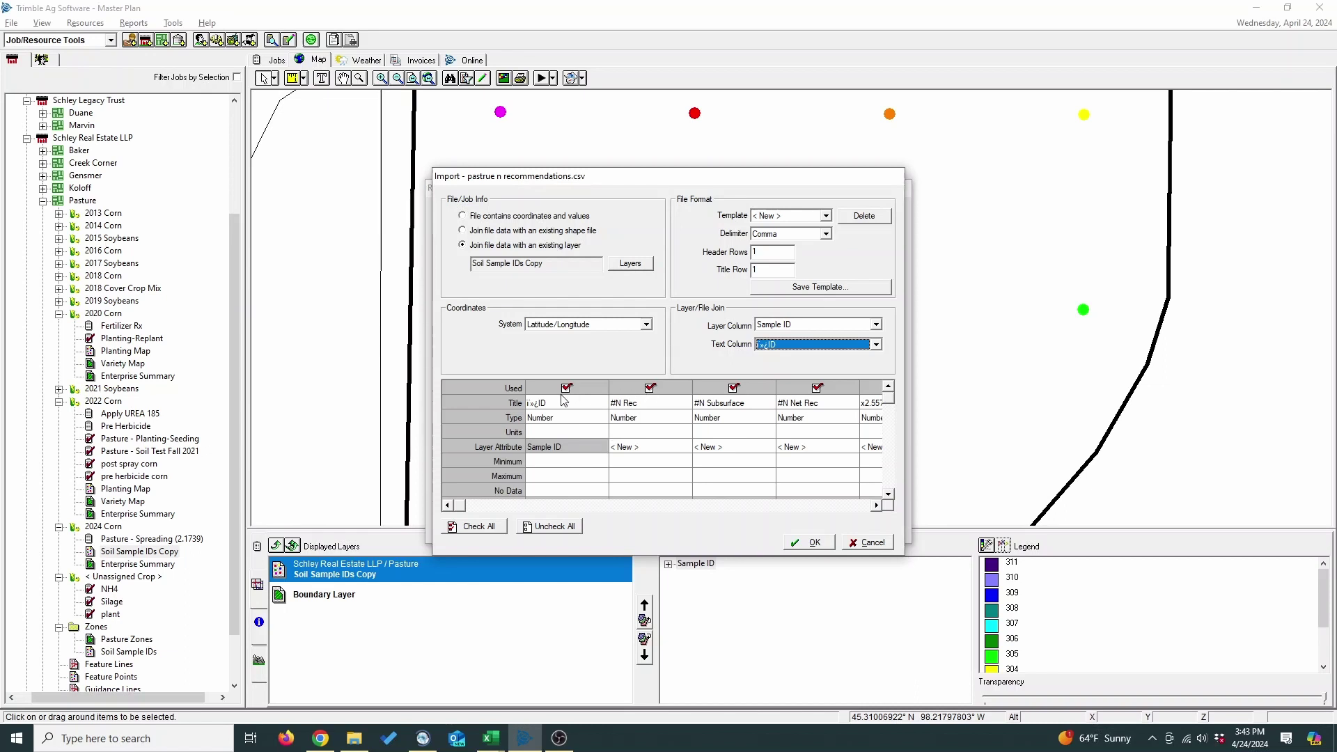
Exclude #N Rec, #N Subsurface, #N Net Rec and x2.5576 columns, keeping #UREA/AMS to apply, and accept
{"action": "left_click", "coordinate": [649, 388]}
{"action": "left_click", "coordinate": [732, 388]}
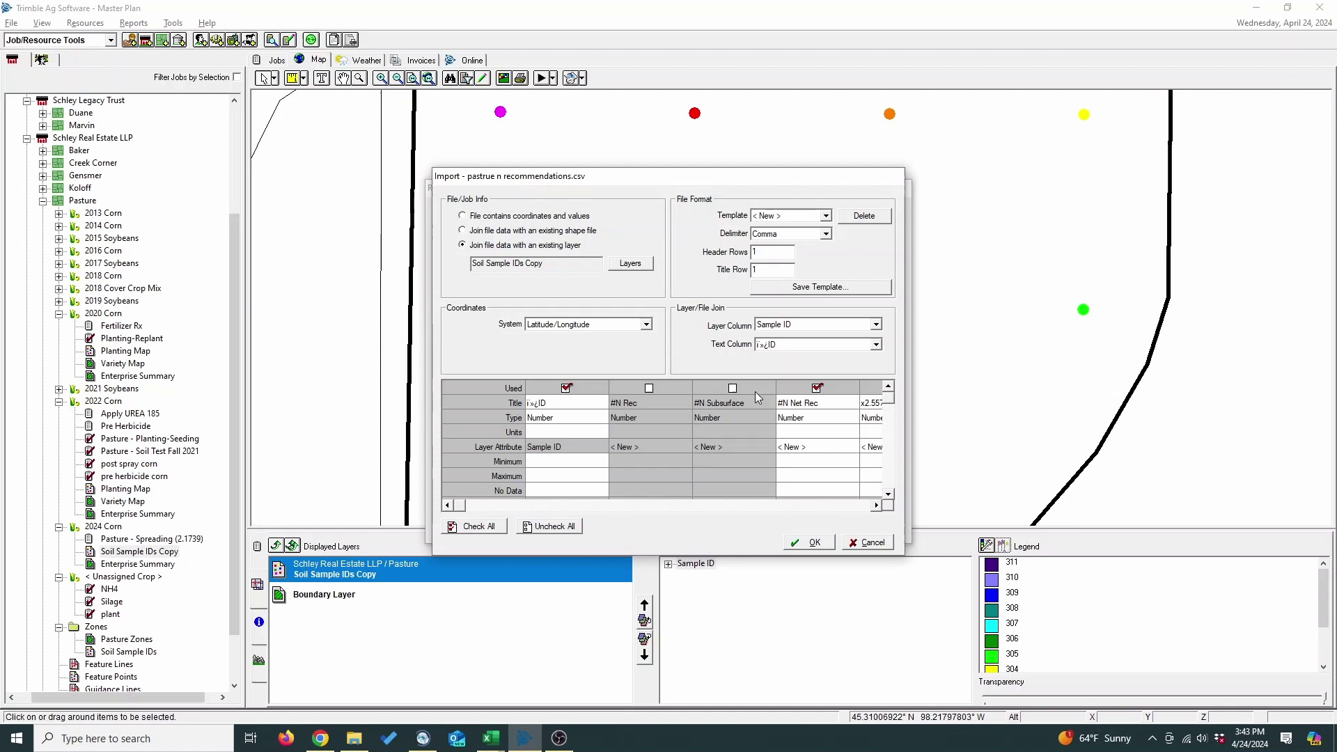
{"action": "left_click", "coordinate": [817, 388]}
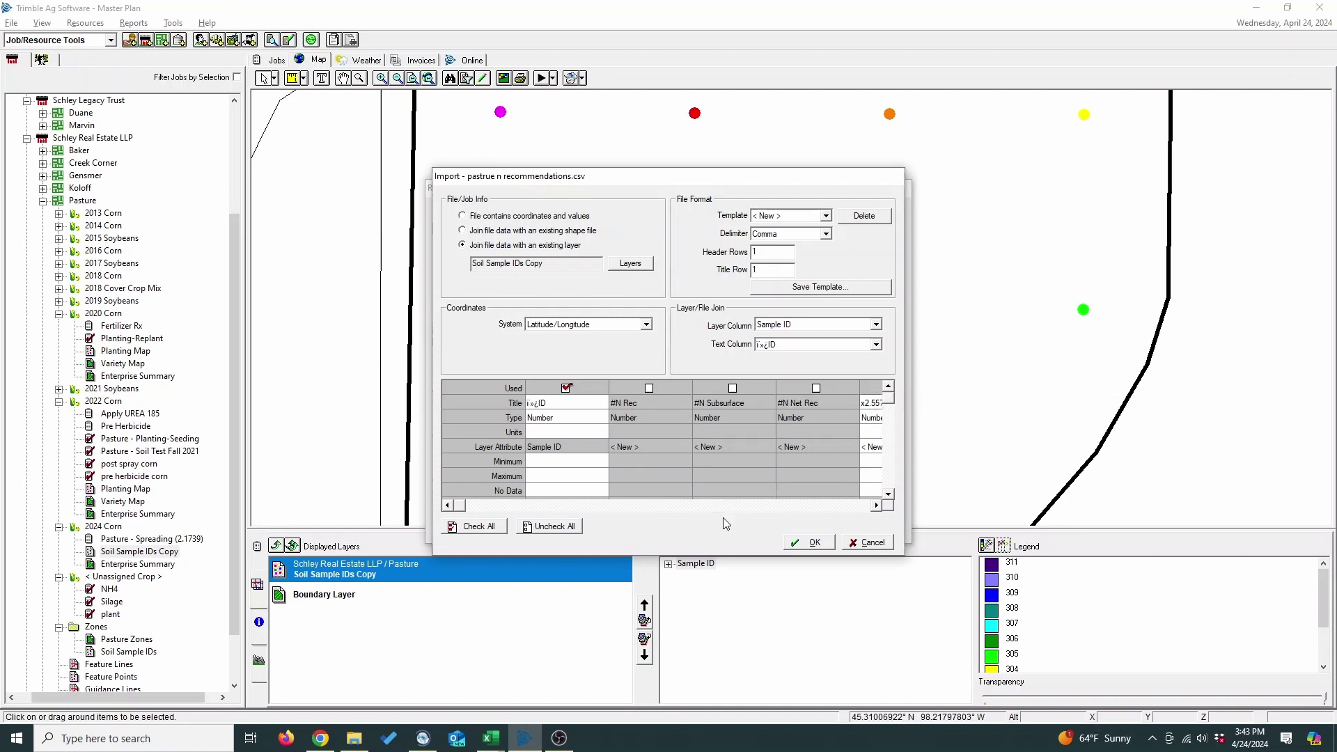
{"action": "left_click", "coordinate": [876, 505]}
{"action": "left_click", "coordinate": [876, 505]}
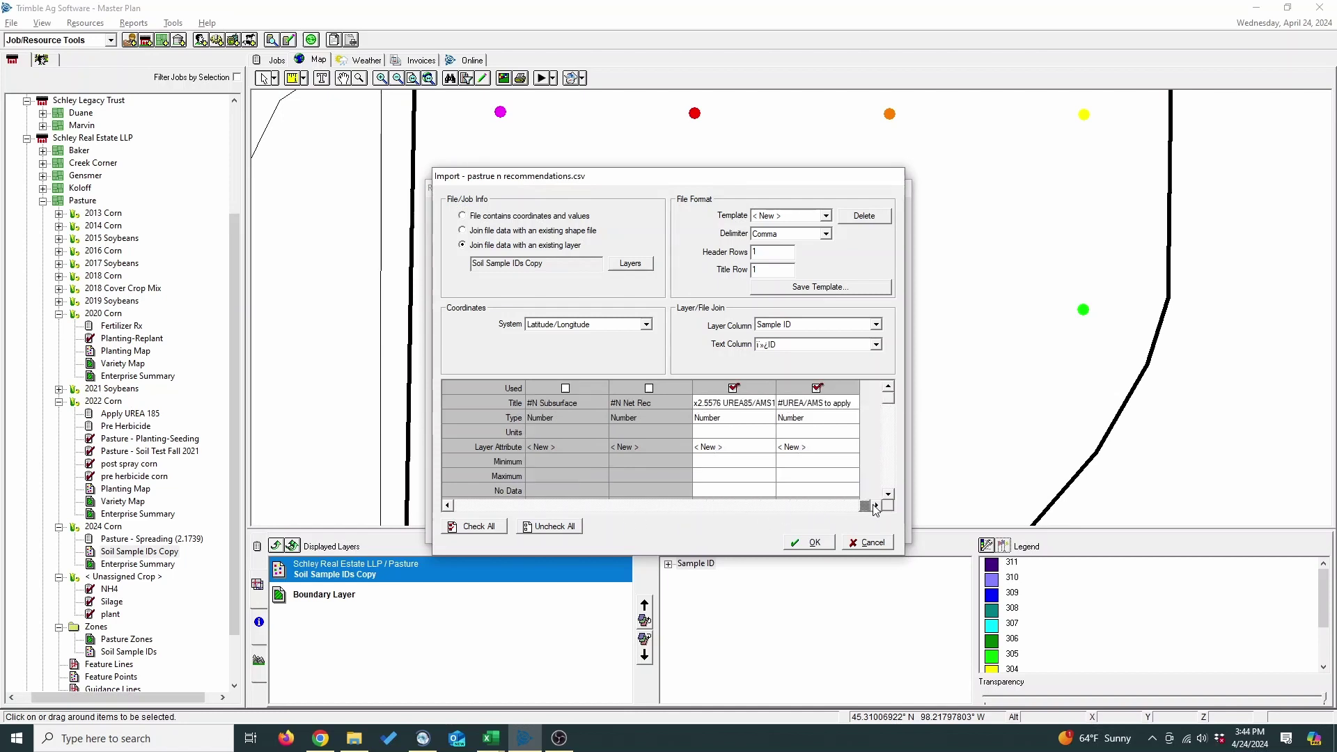
{"action": "left_click", "coordinate": [733, 388]}
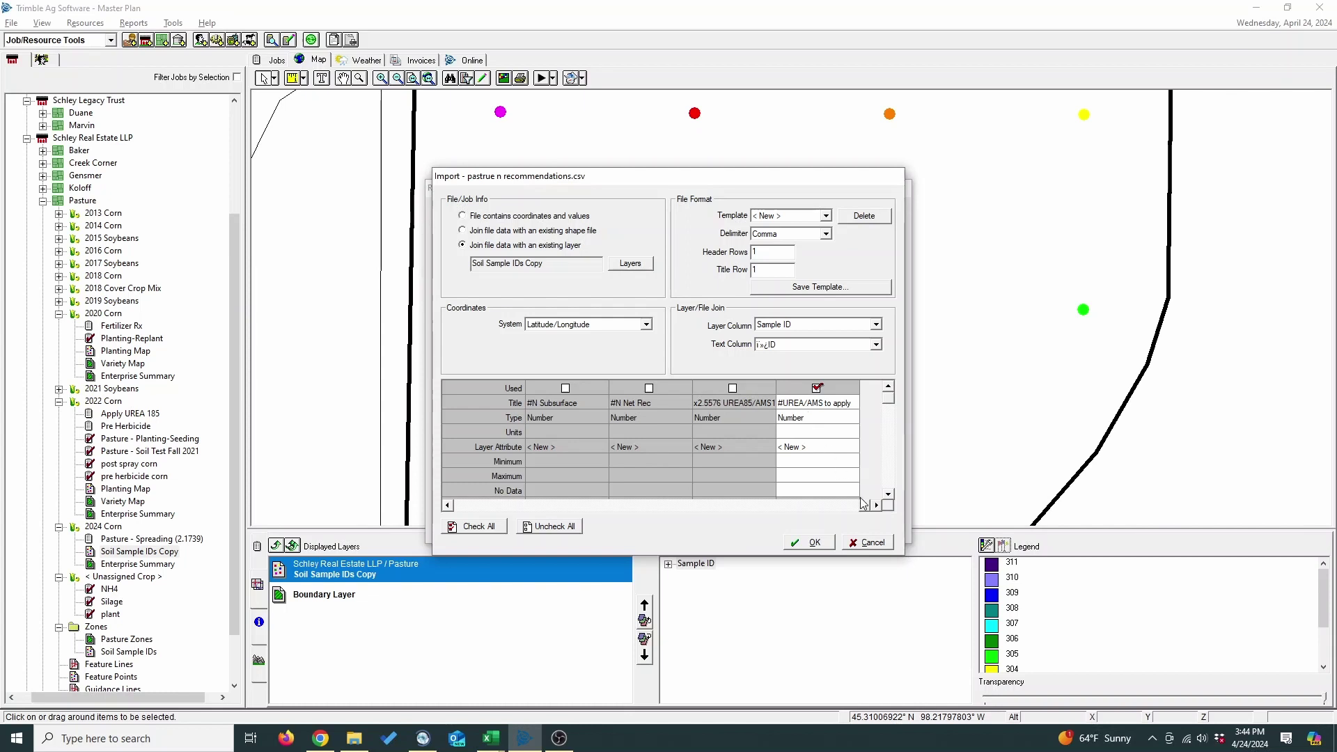
{"action": "scroll", "coordinate": [721, 476], "scroll_direction": "down", "scroll_amount": 3}
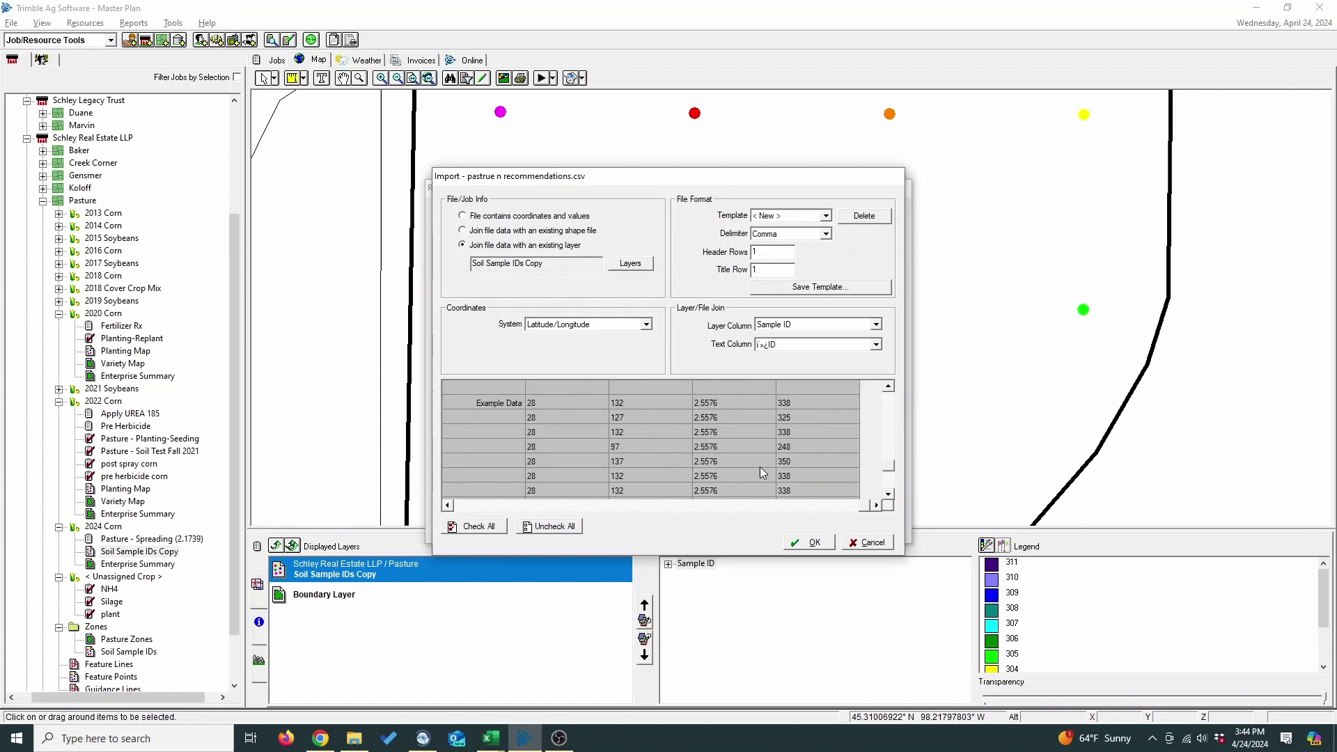
{"action": "left_click", "coordinate": [813, 543]}
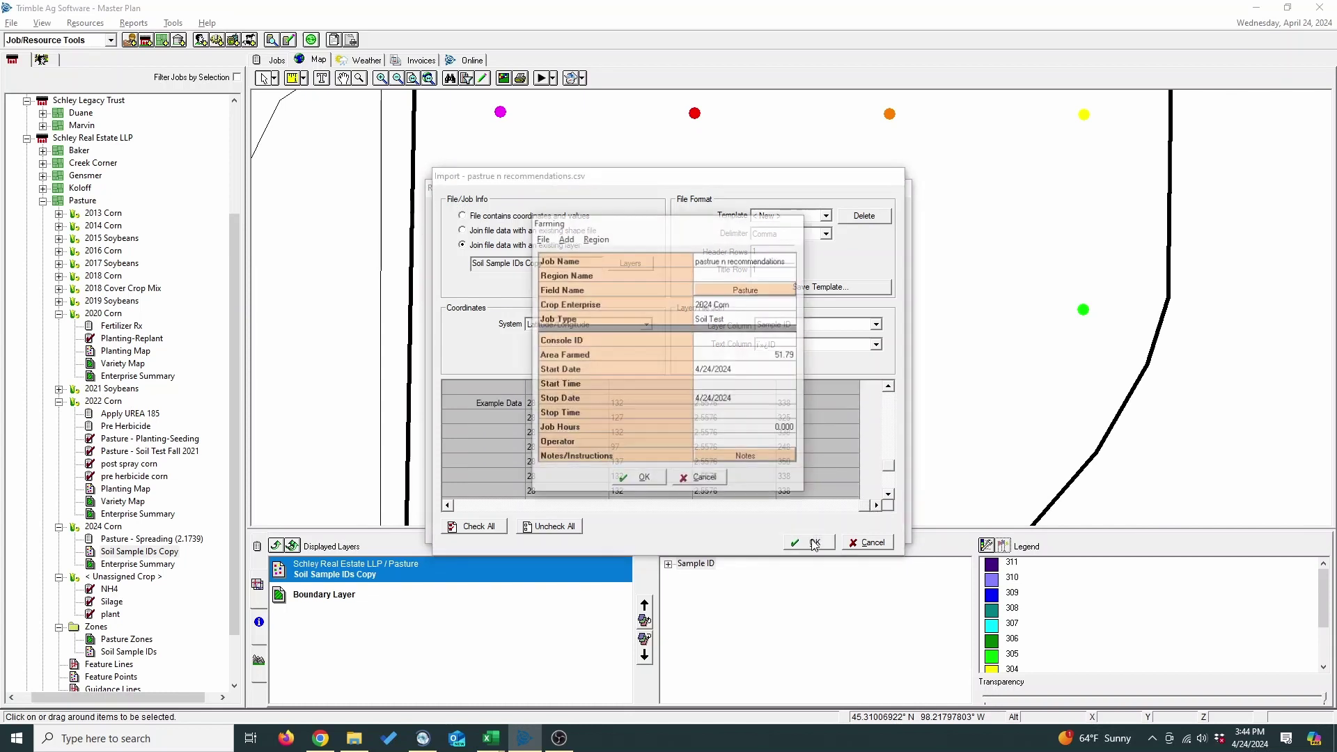
Replace the job name with 'Pasture UREA/AMS (2.5576)'
{"action": "left_click", "coordinate": [787, 257]}
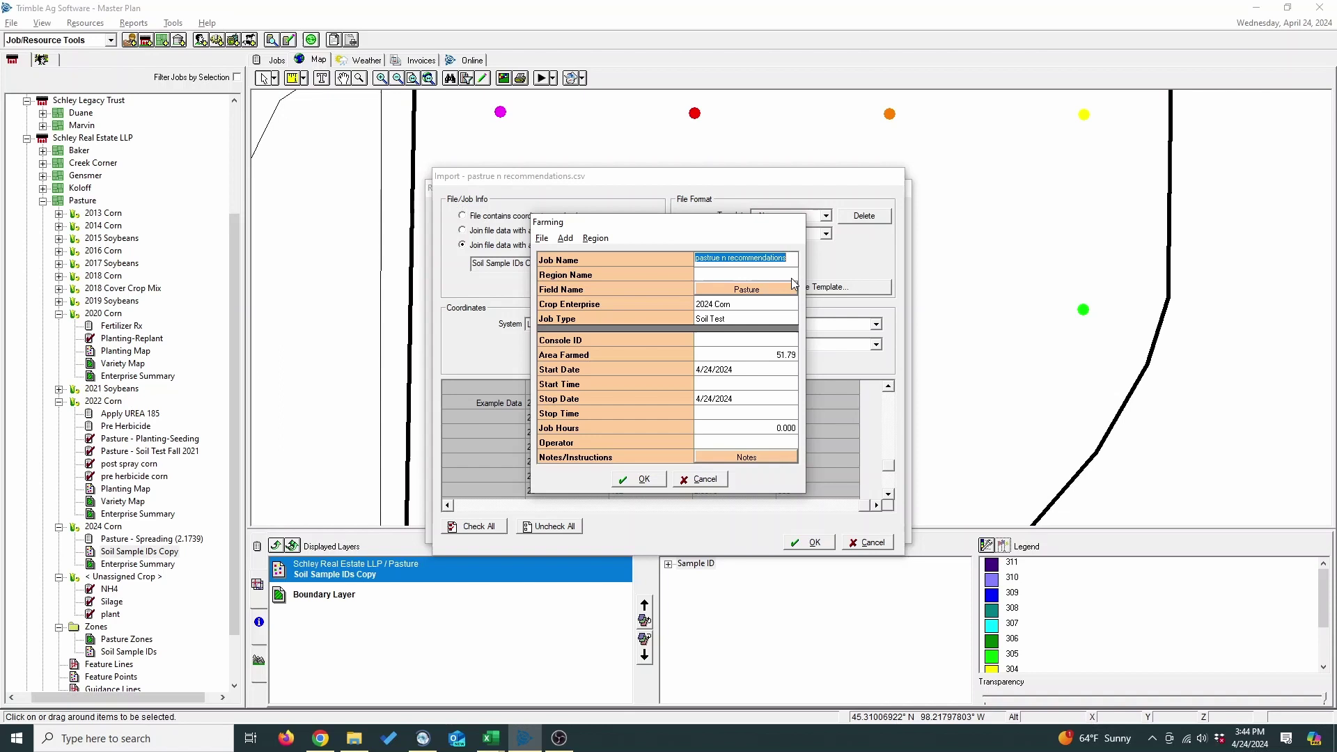
{"action": "type", "text": "Pasture"}
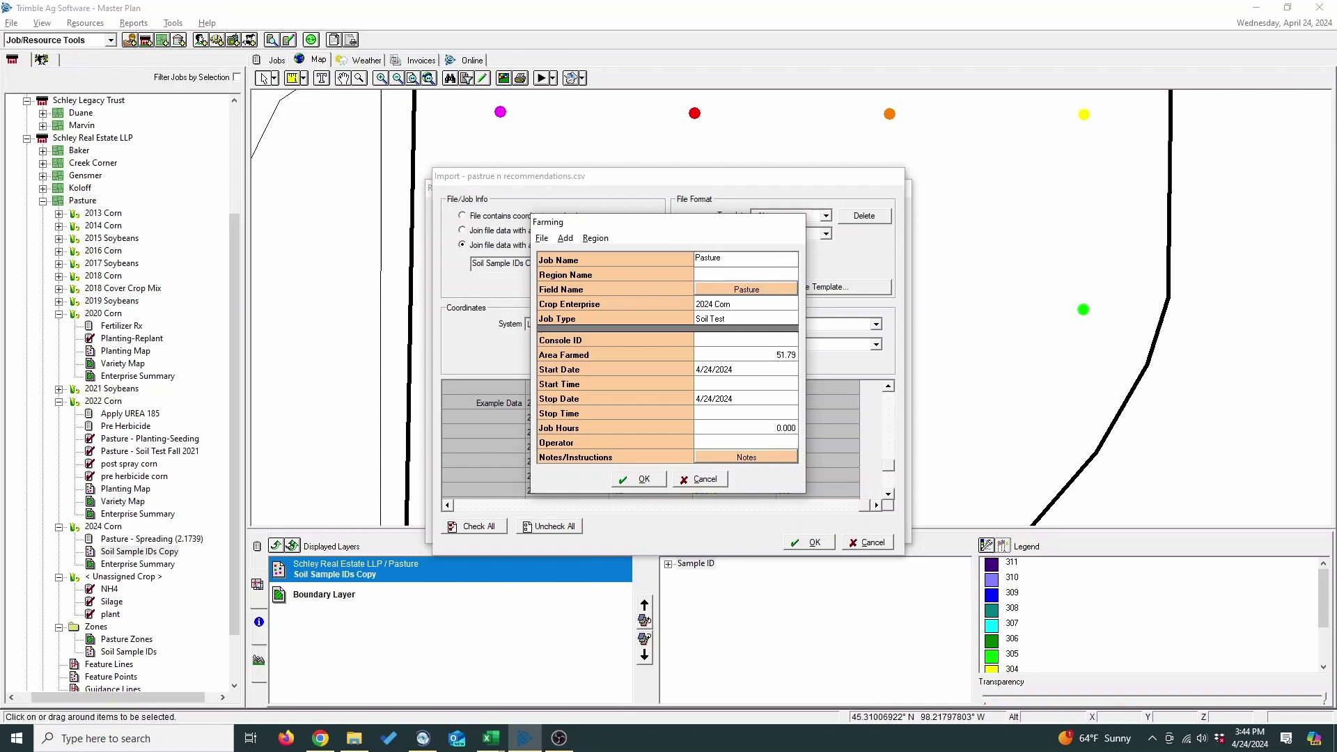
{"action": "type", "text": " UREA"}
{"action": "type", "text": "/AMS"}
{"action": "type", "text": " 1"}
{"action": "type", "text": "2."}
{"action": "type", "text": "5576"}
Finish the import and select the new Pasture UREA/AMS (2.5576) job under 2024 Corn
{"action": "left_click", "coordinate": [643, 479]}
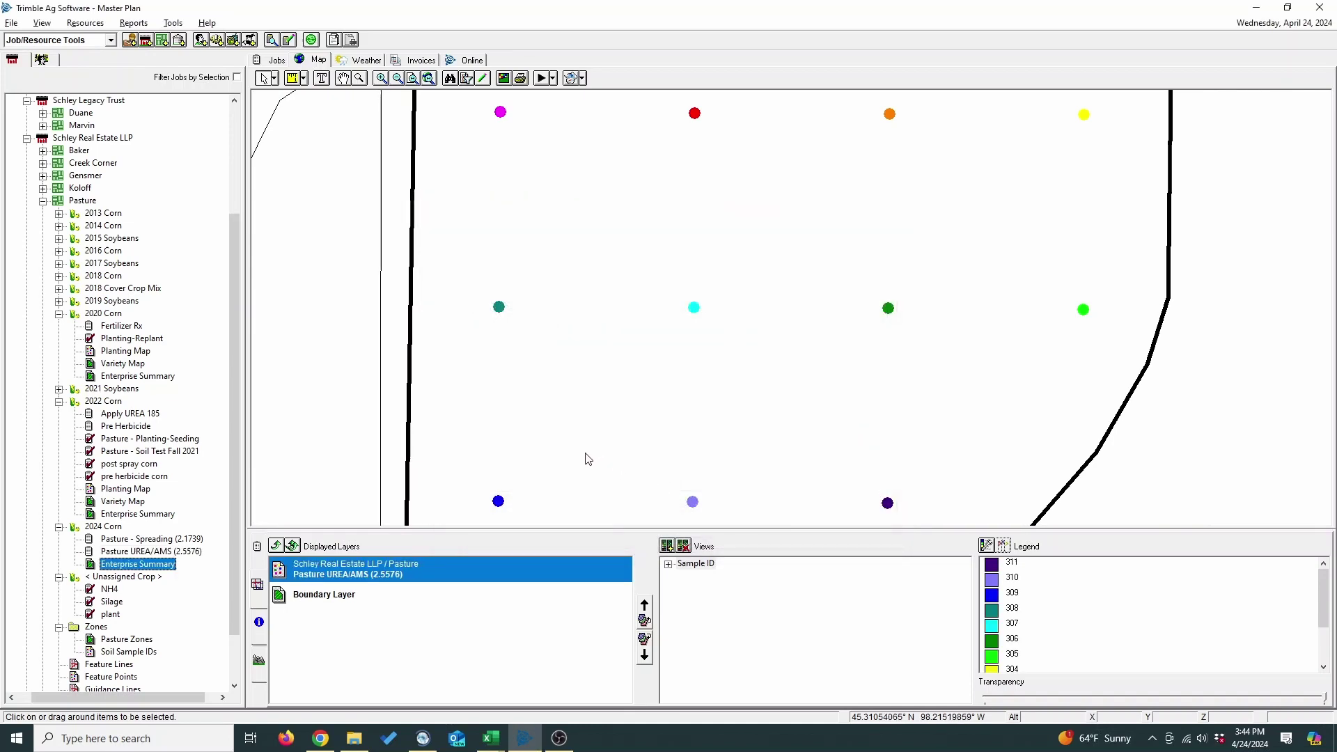
{"action": "left_click", "coordinate": [501, 117]}
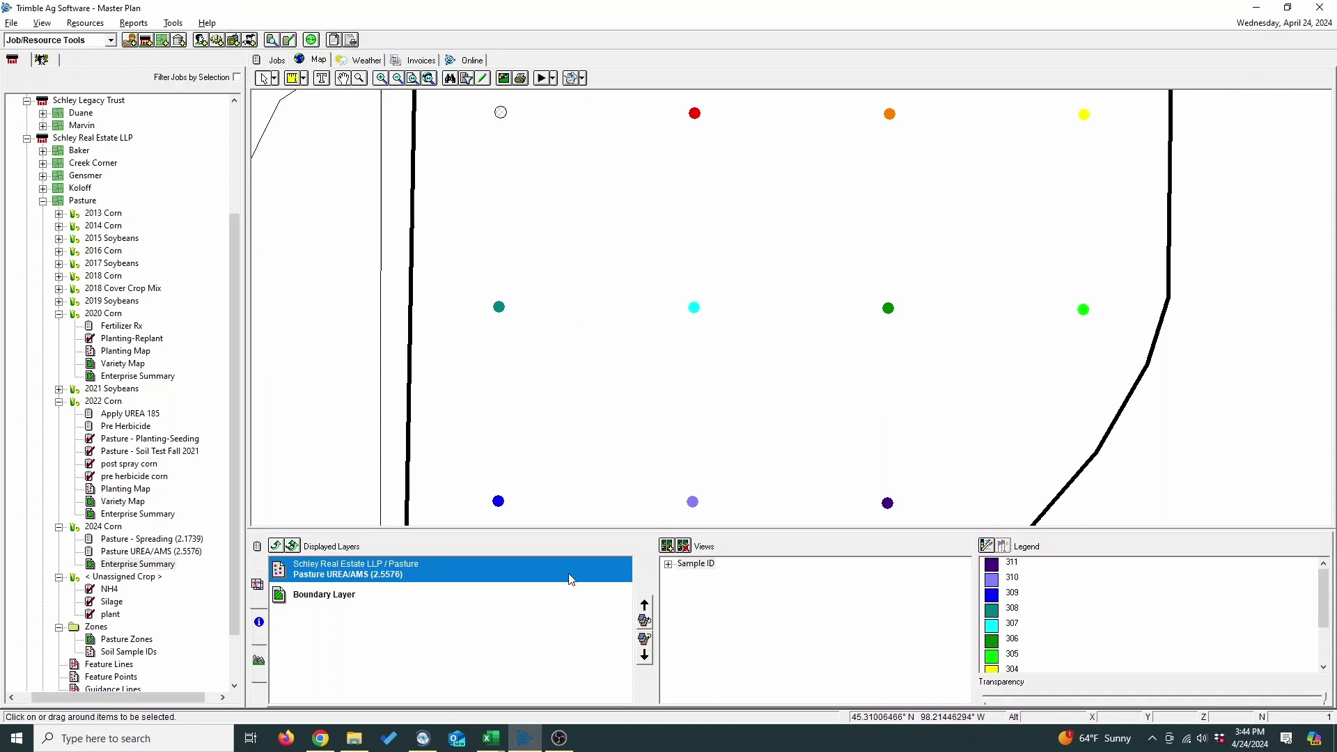
{"action": "left_click", "coordinate": [173, 554]}
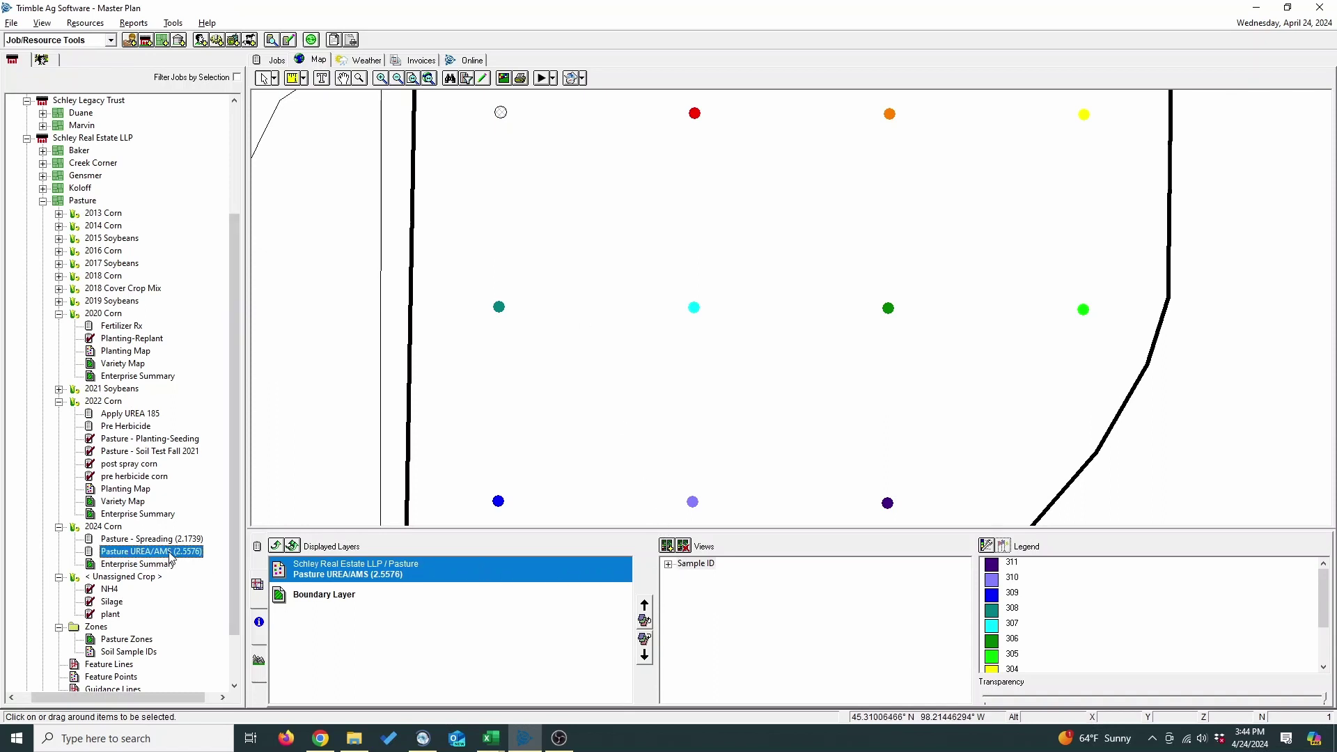
Reload the Pasture UREA/AMS (2.5576) layer, colour points by #UREA/AMS to apply, and start a new view
{"action": "left_click", "coordinate": [293, 550]}
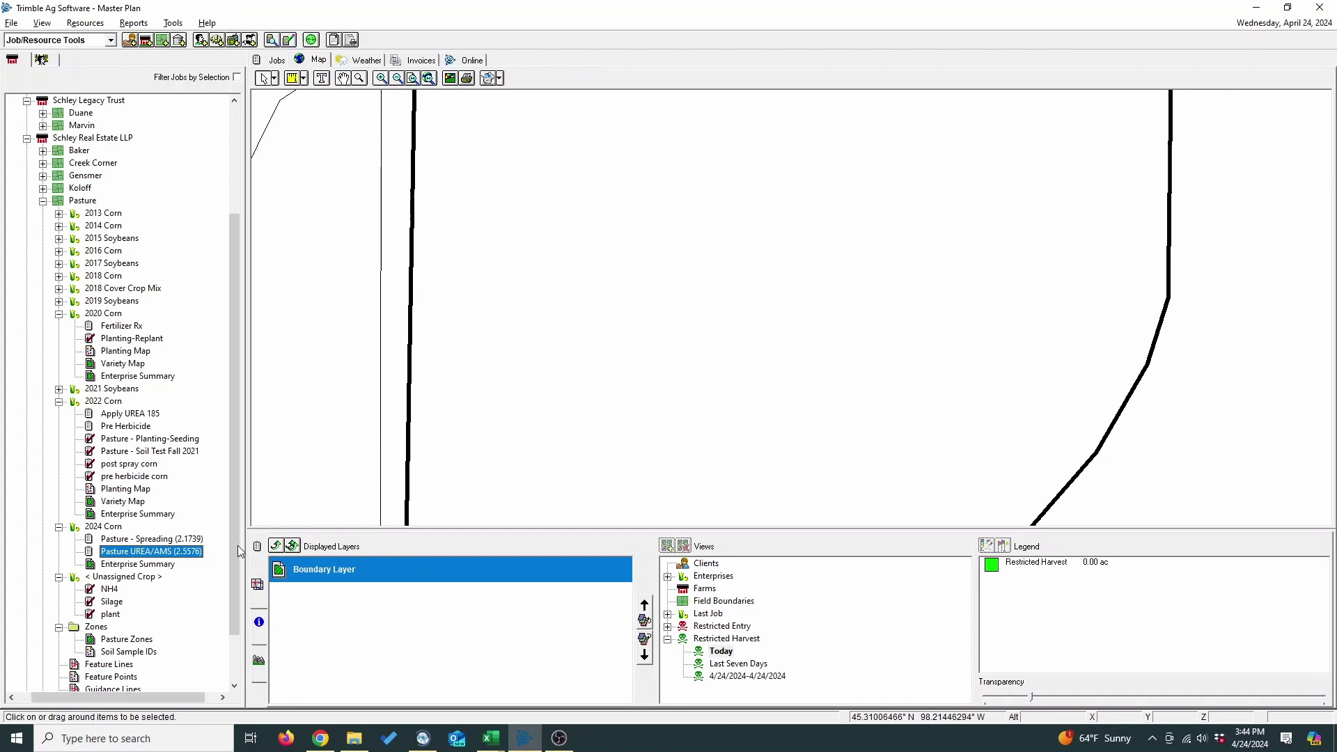
{"action": "left_click", "coordinate": [176, 557]}
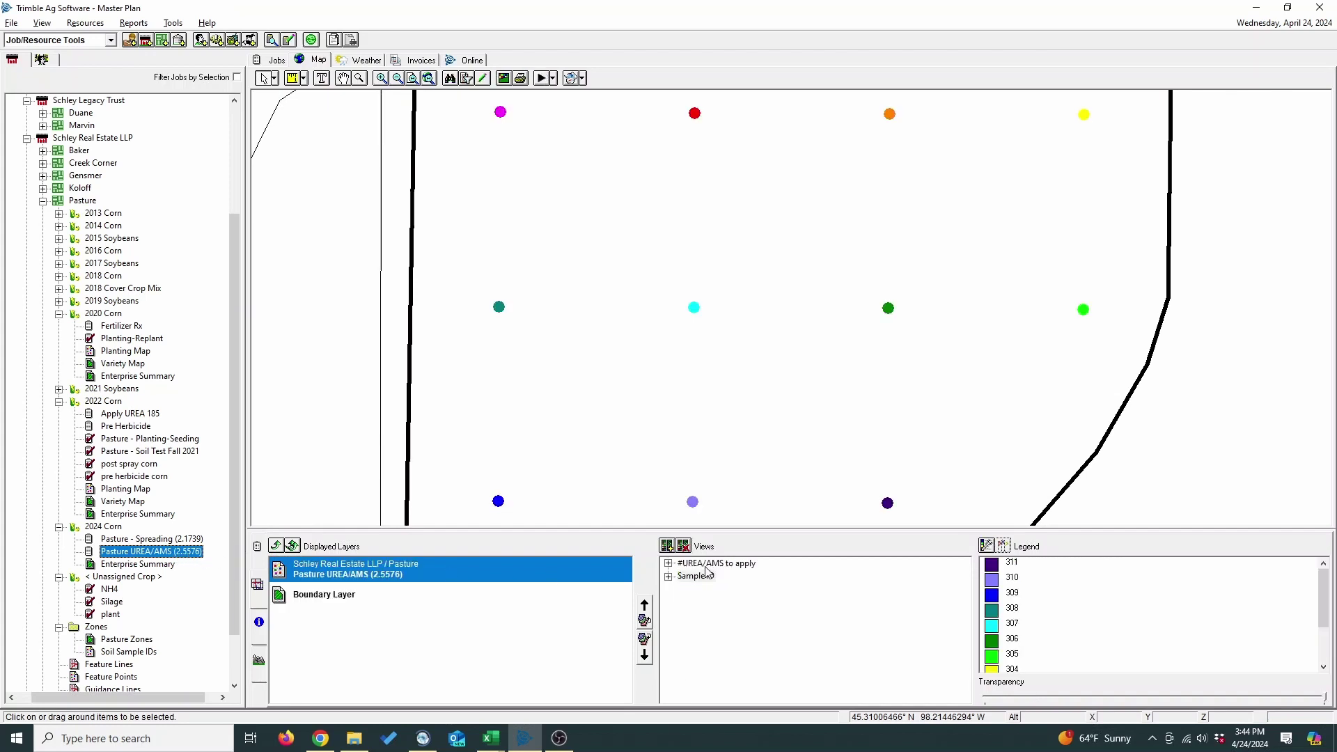
{"action": "left_click", "coordinate": [292, 546]}
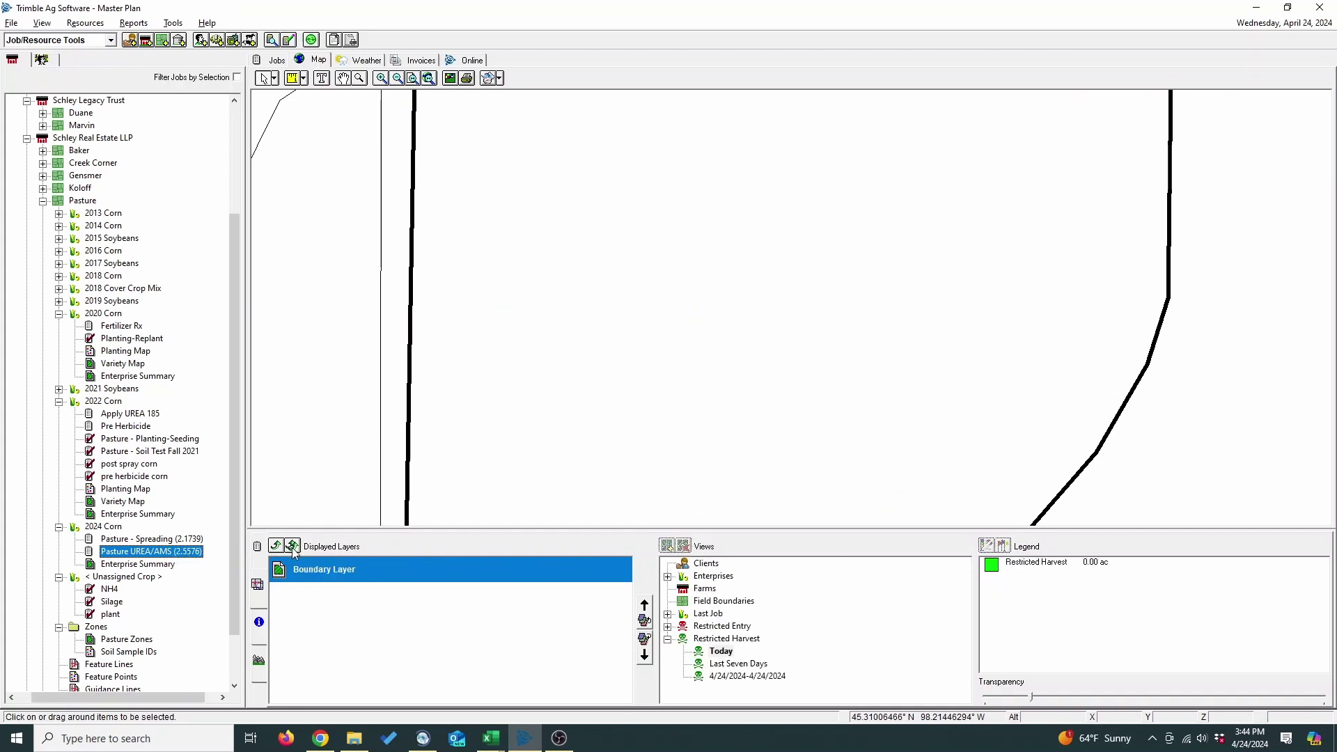
{"action": "left_click", "coordinate": [157, 555]}
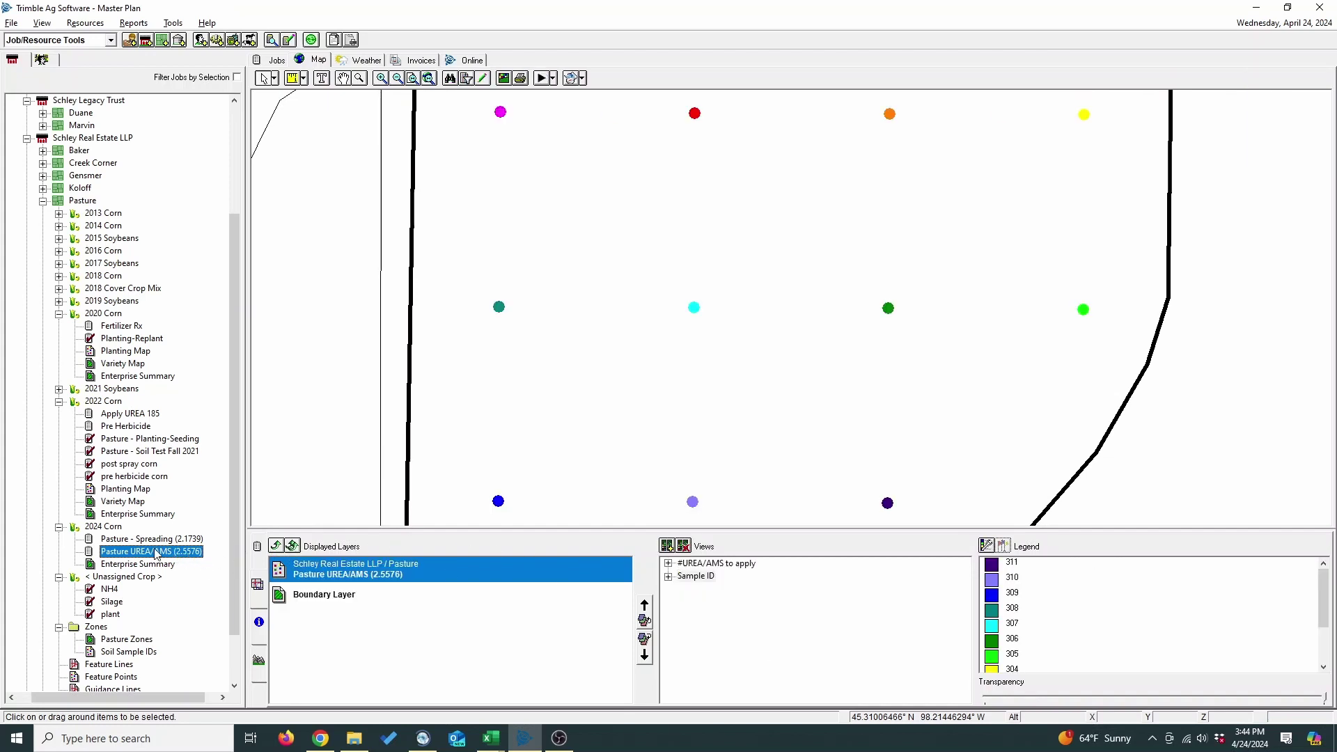
{"action": "left_click", "coordinate": [686, 565]}
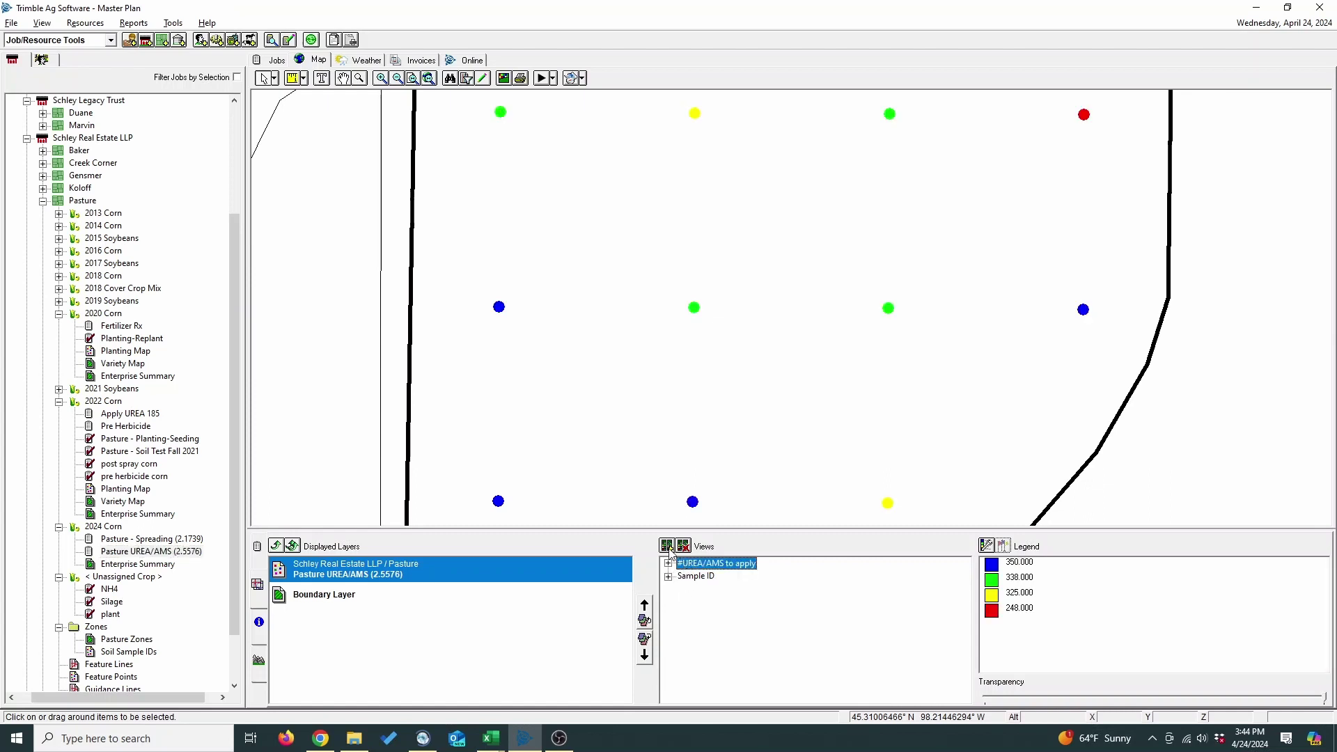
{"action": "left_click", "coordinate": [668, 563]}
{"action": "left_click", "coordinate": [667, 546]}
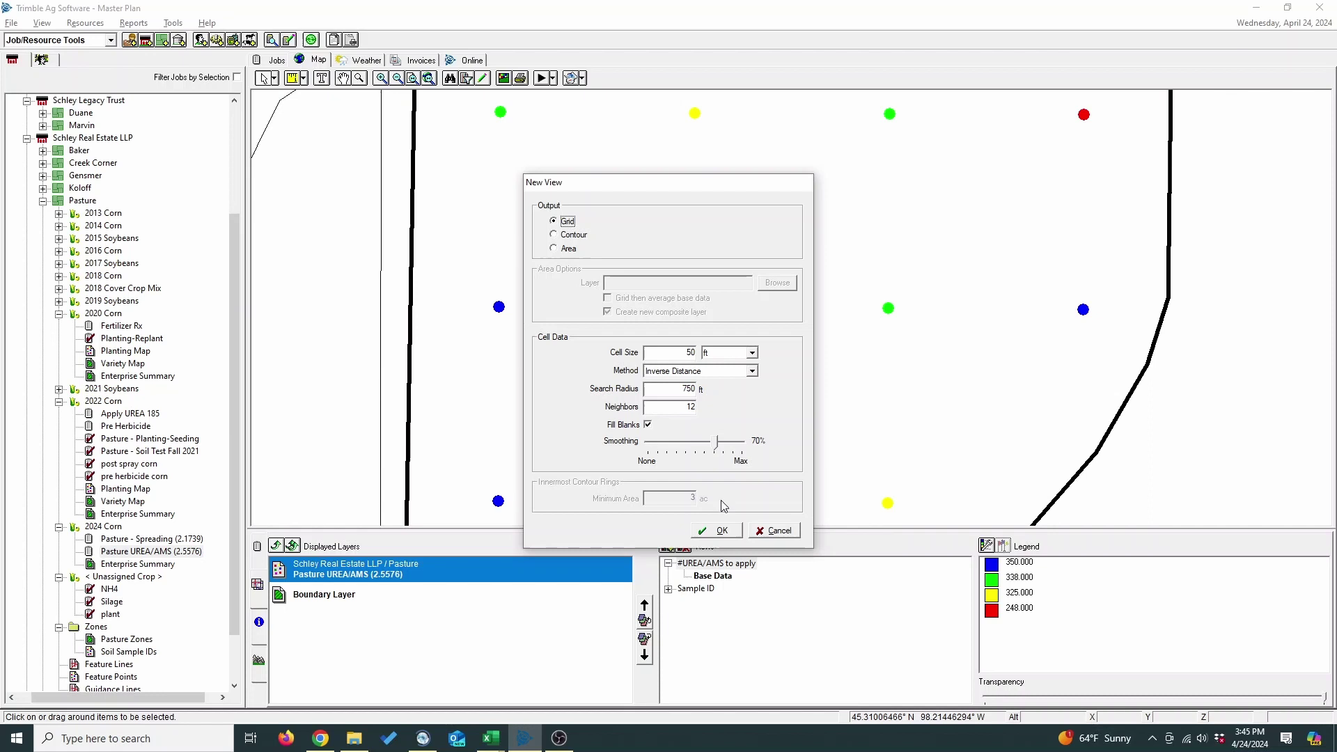
Create the 50 ft smoothed grid and give its legend equal 25-unit ranges from 150 to 350
{"action": "left_click", "coordinate": [714, 532]}
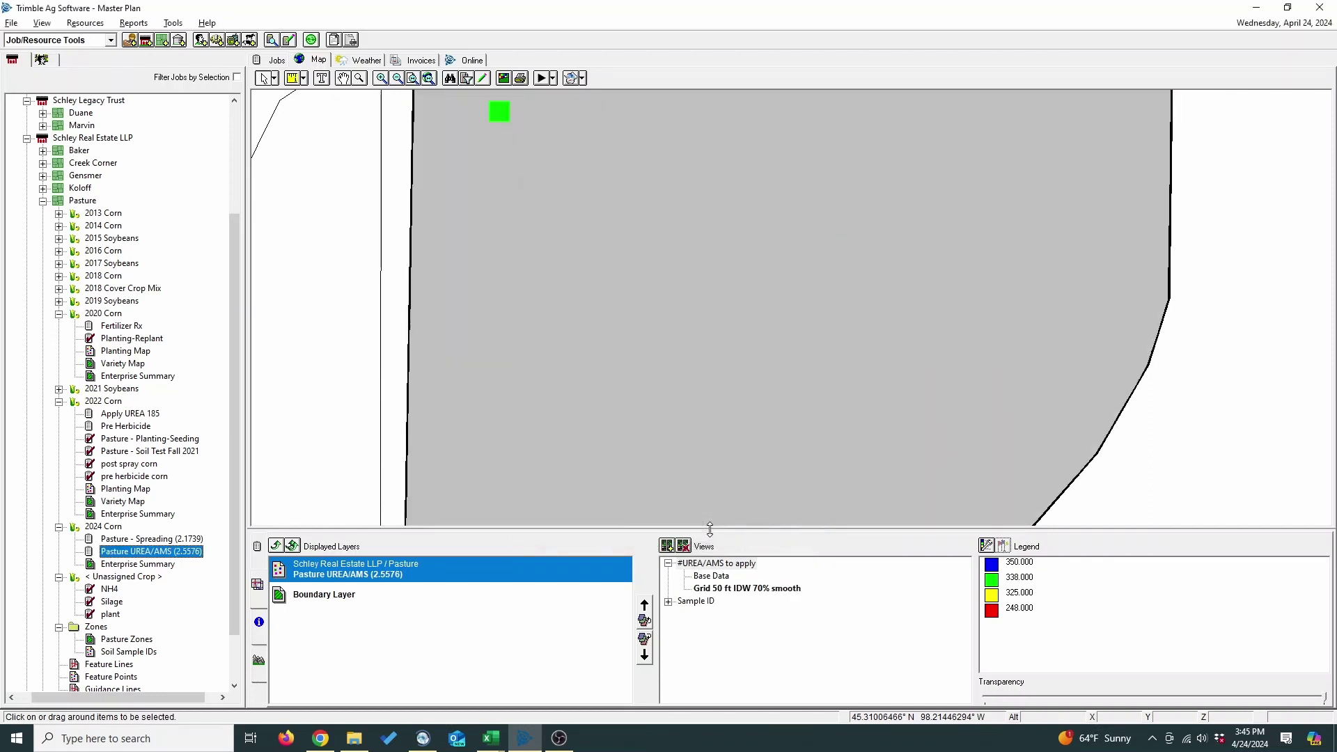
{"action": "left_click", "coordinate": [1000, 546]}
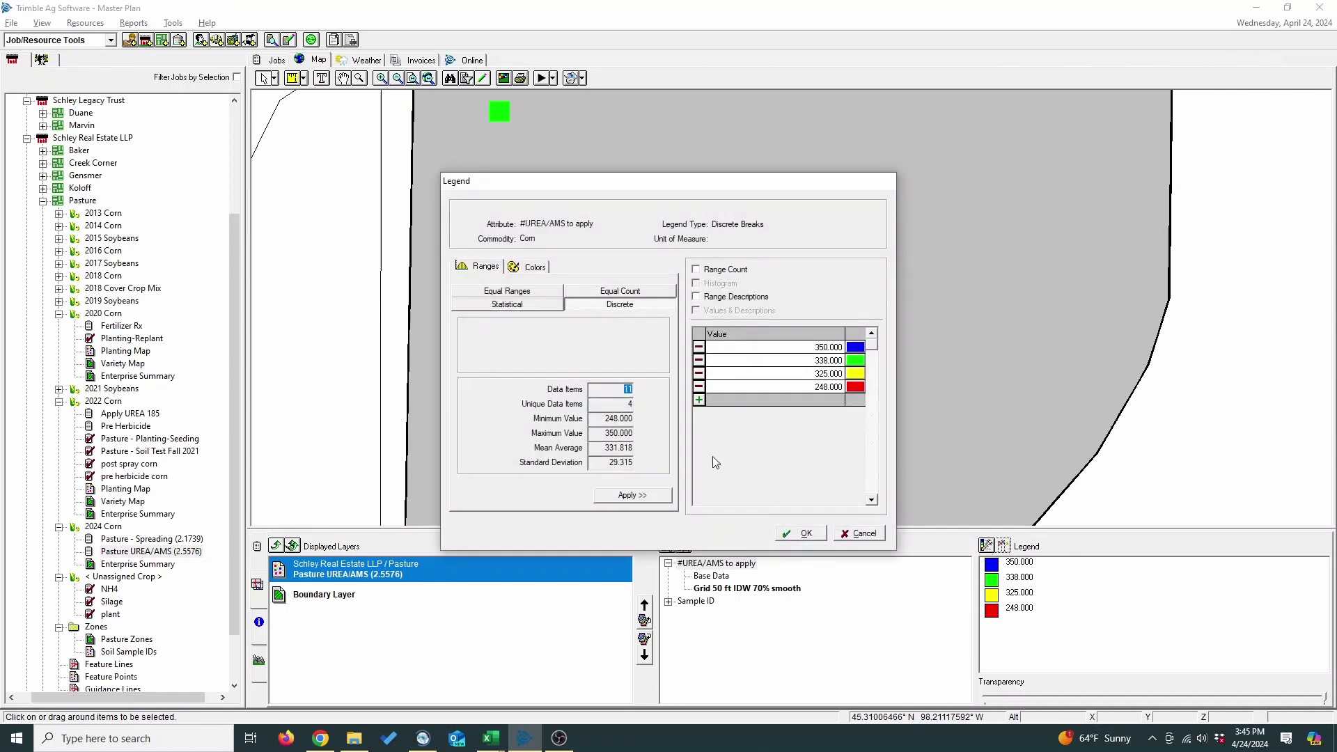
{"action": "left_click", "coordinate": [532, 293]}
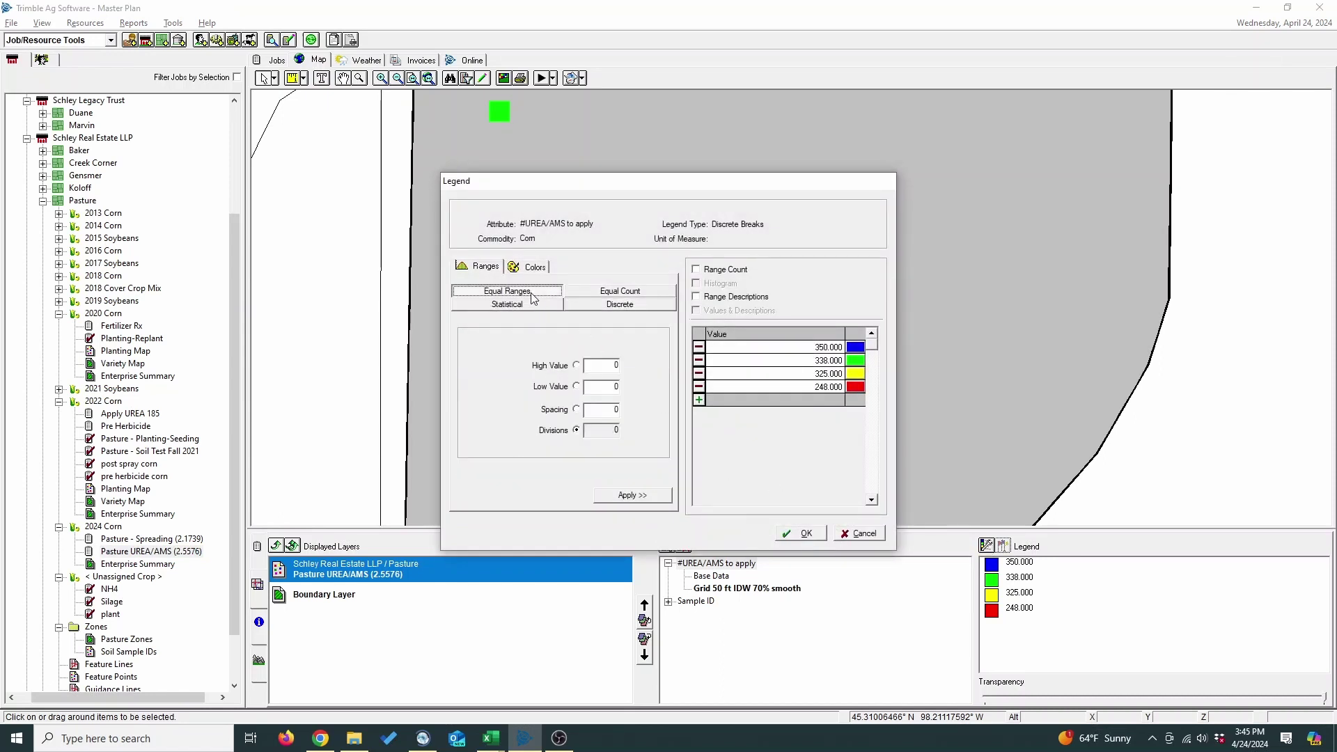
{"action": "left_click", "coordinate": [577, 411]}
{"action": "double_click", "coordinate": [614, 366]}
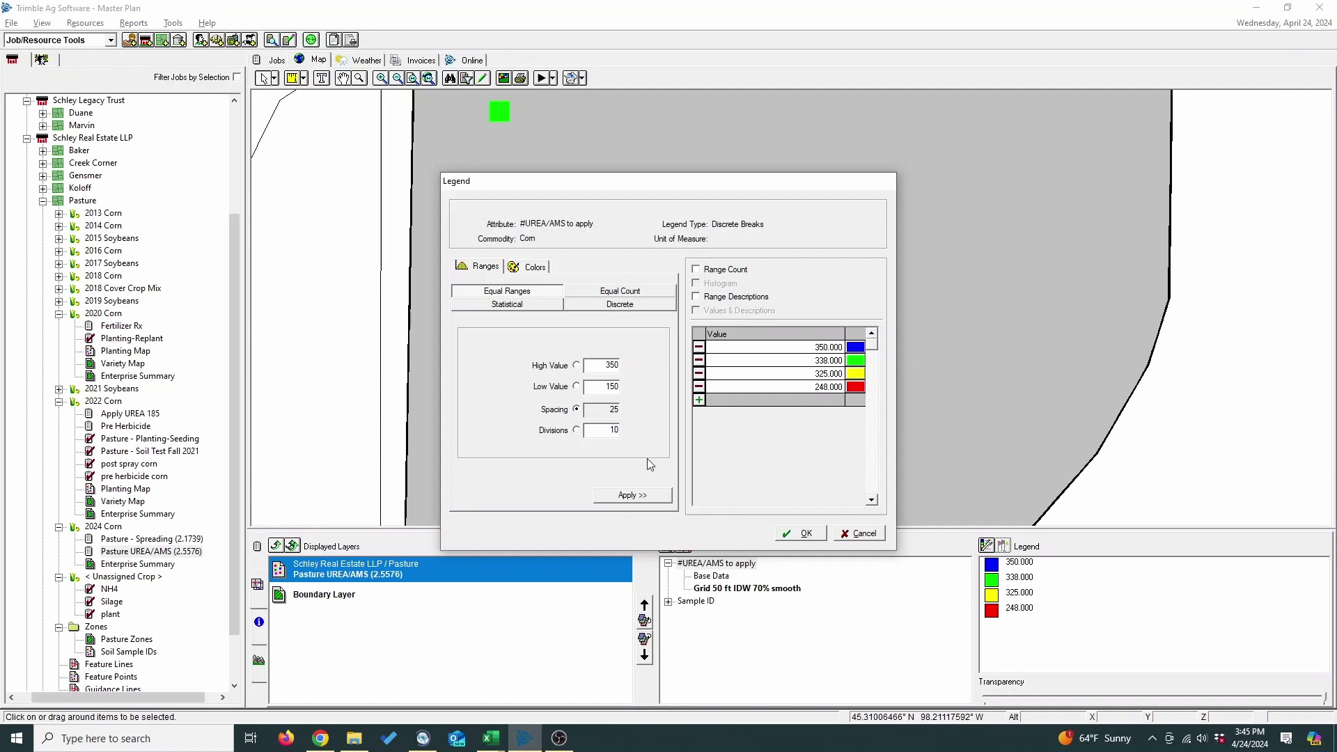
{"action": "left_click", "coordinate": [639, 496]}
{"action": "left_click", "coordinate": [803, 536]}
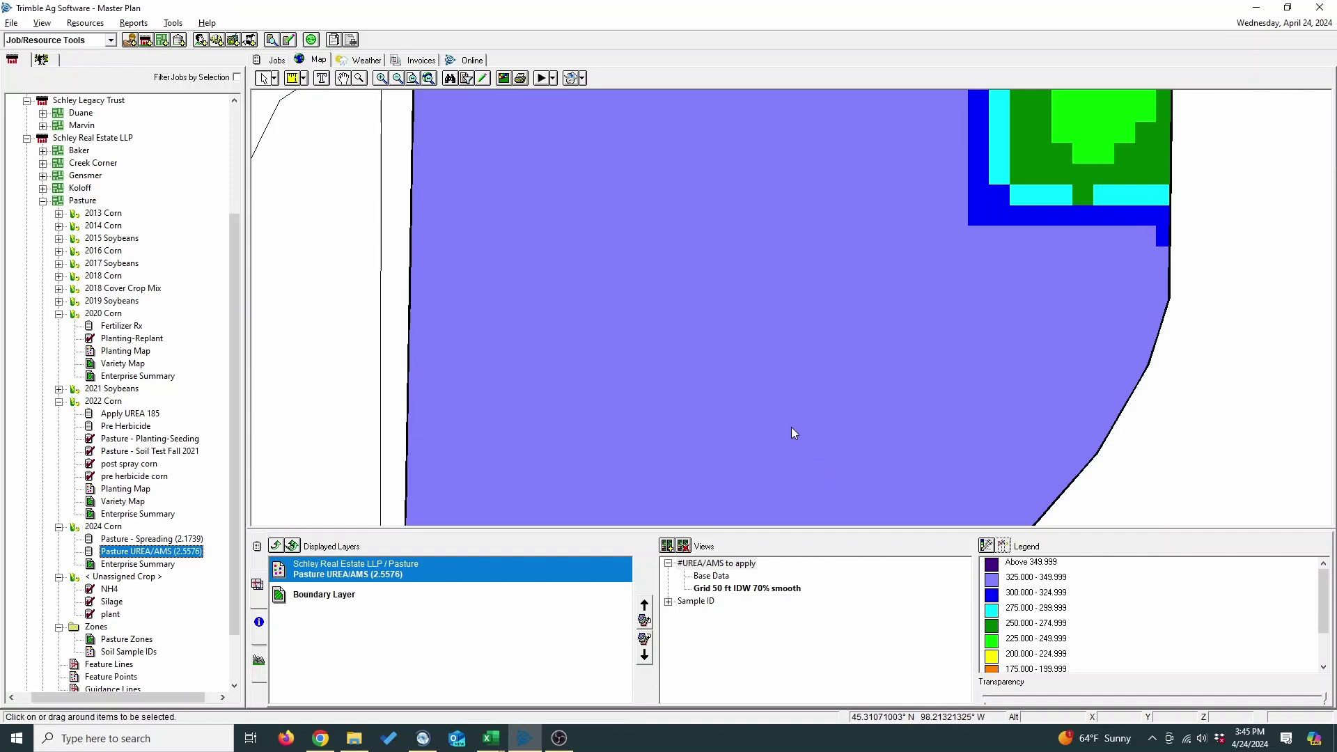
Raise the legend's high value to 450, then remove the UREA/AMS layer from the map
{"action": "left_click", "coordinate": [986, 545]}
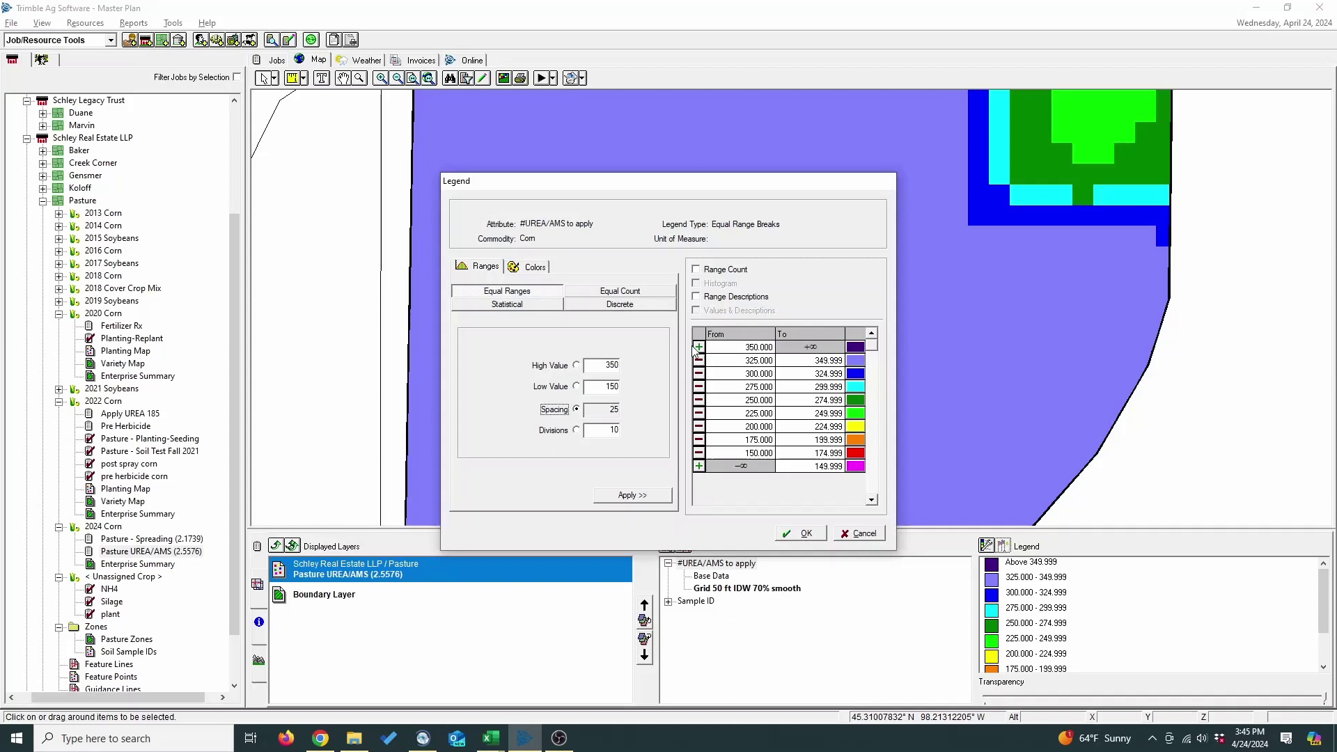
{"action": "double_click", "coordinate": [611, 365]}
{"action": "type", "text": "450"}
{"action": "left_click", "coordinate": [632, 495]}
{"action": "left_click", "coordinate": [800, 536]}
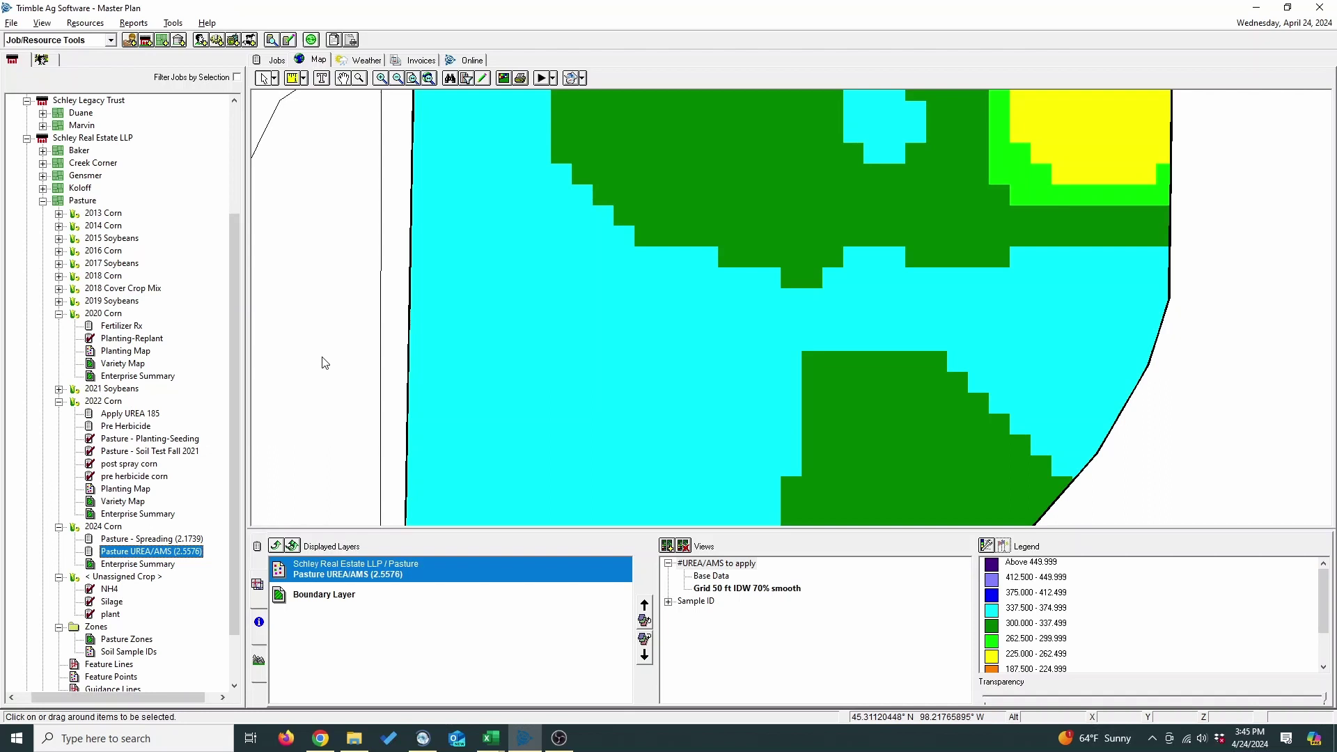
{"action": "left_click", "coordinate": [294, 545]}
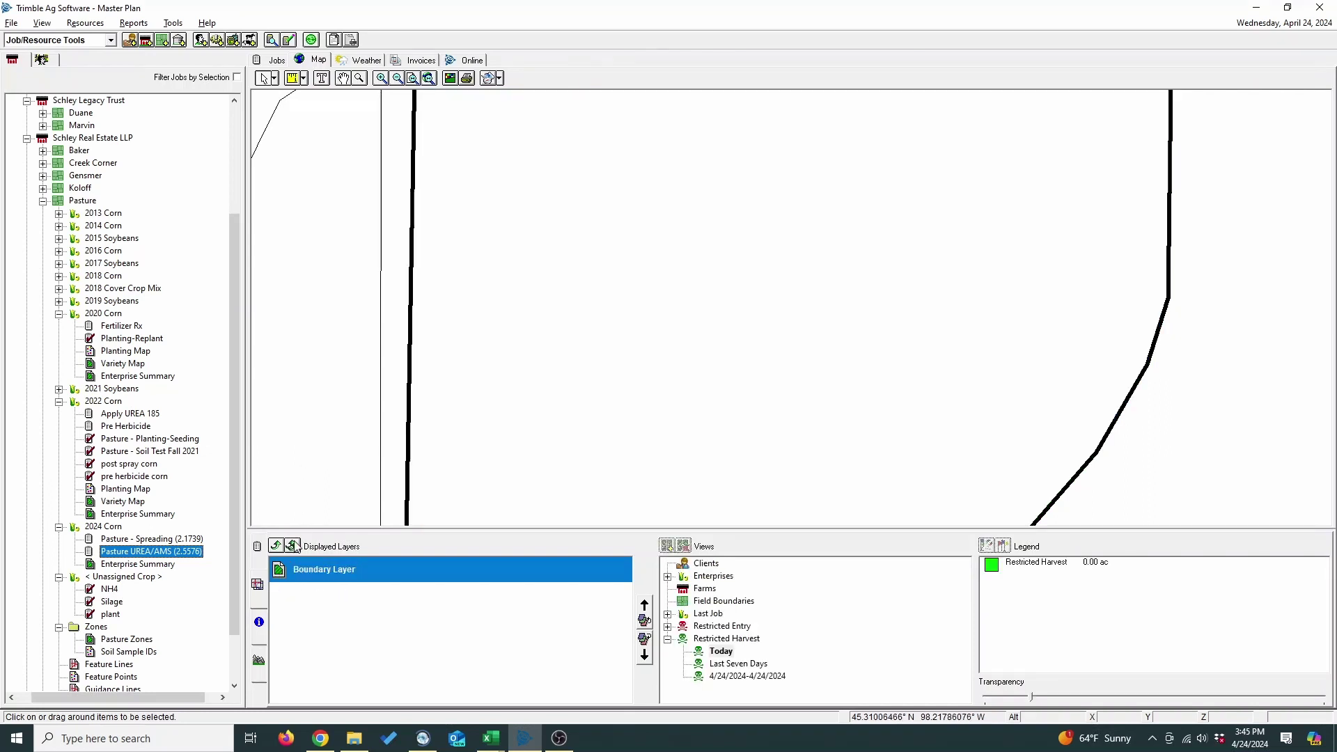
Create a simple application from the Grid 50 ft IDW 70% smooth view named Pasture - Spreading (2.5576)
{"action": "double_click", "coordinate": [161, 553]}
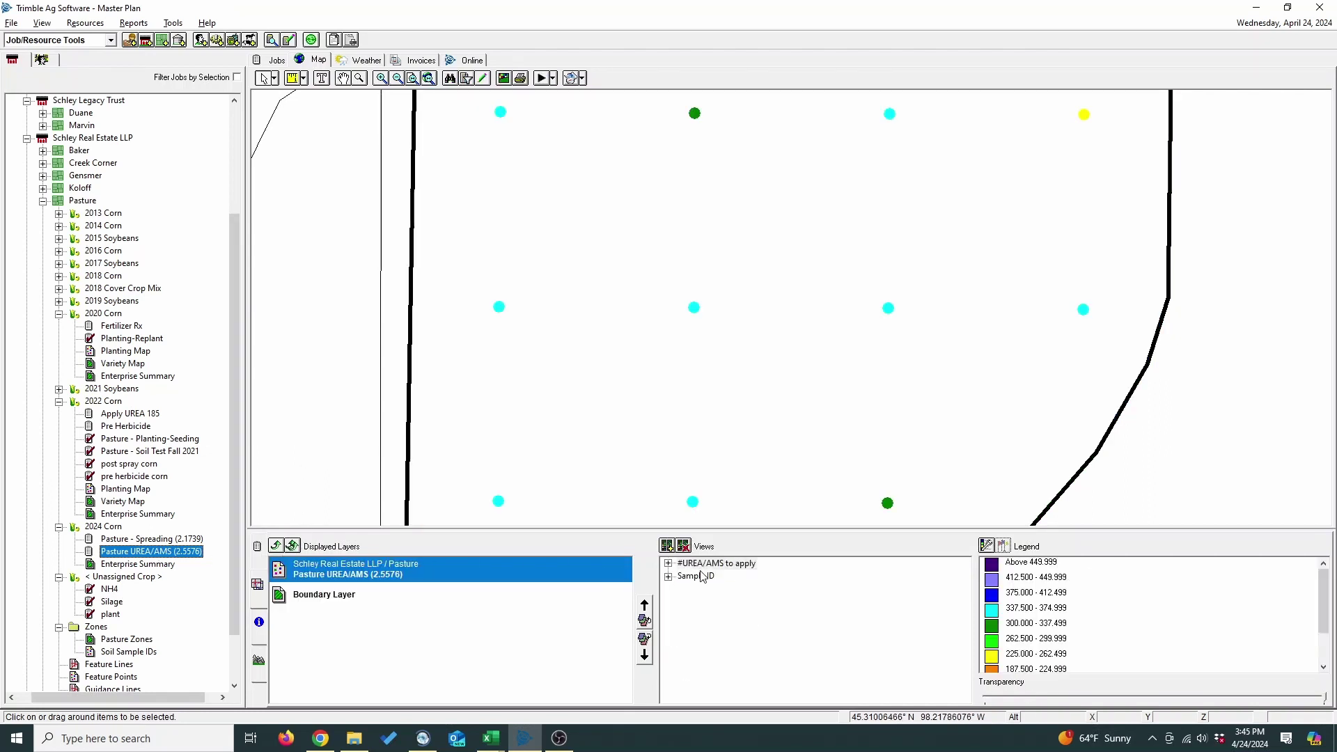
{"action": "double_click", "coordinate": [677, 565]}
{"action": "left_click", "coordinate": [709, 589]}
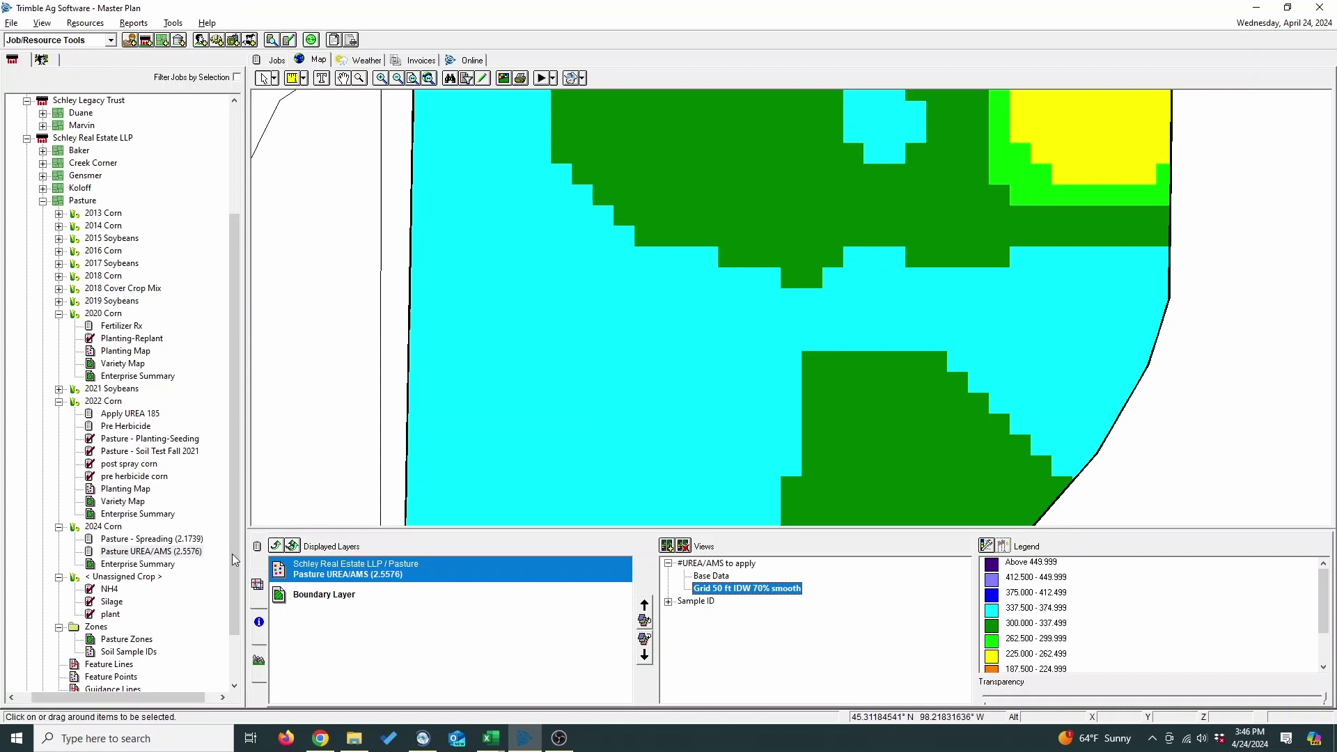
{"action": "right_click", "coordinate": [715, 589]}
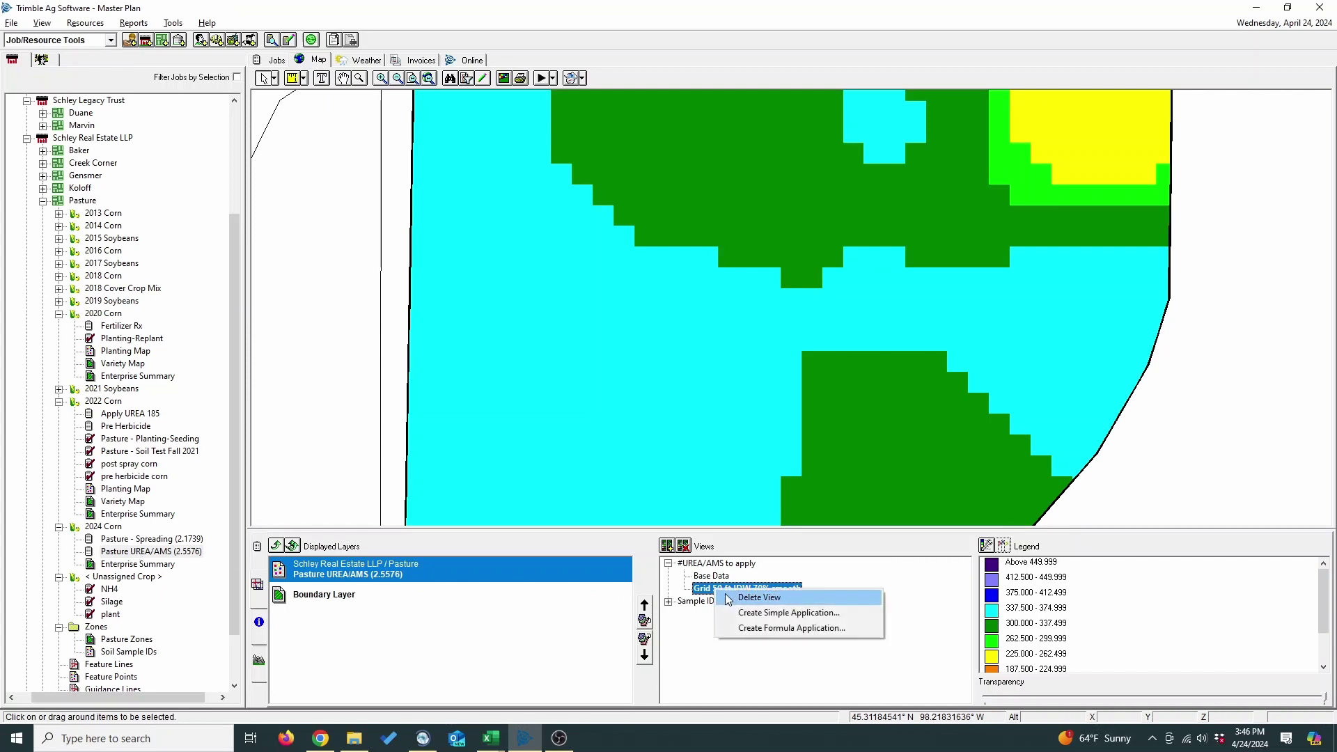
{"action": "left_click", "coordinate": [751, 613]}
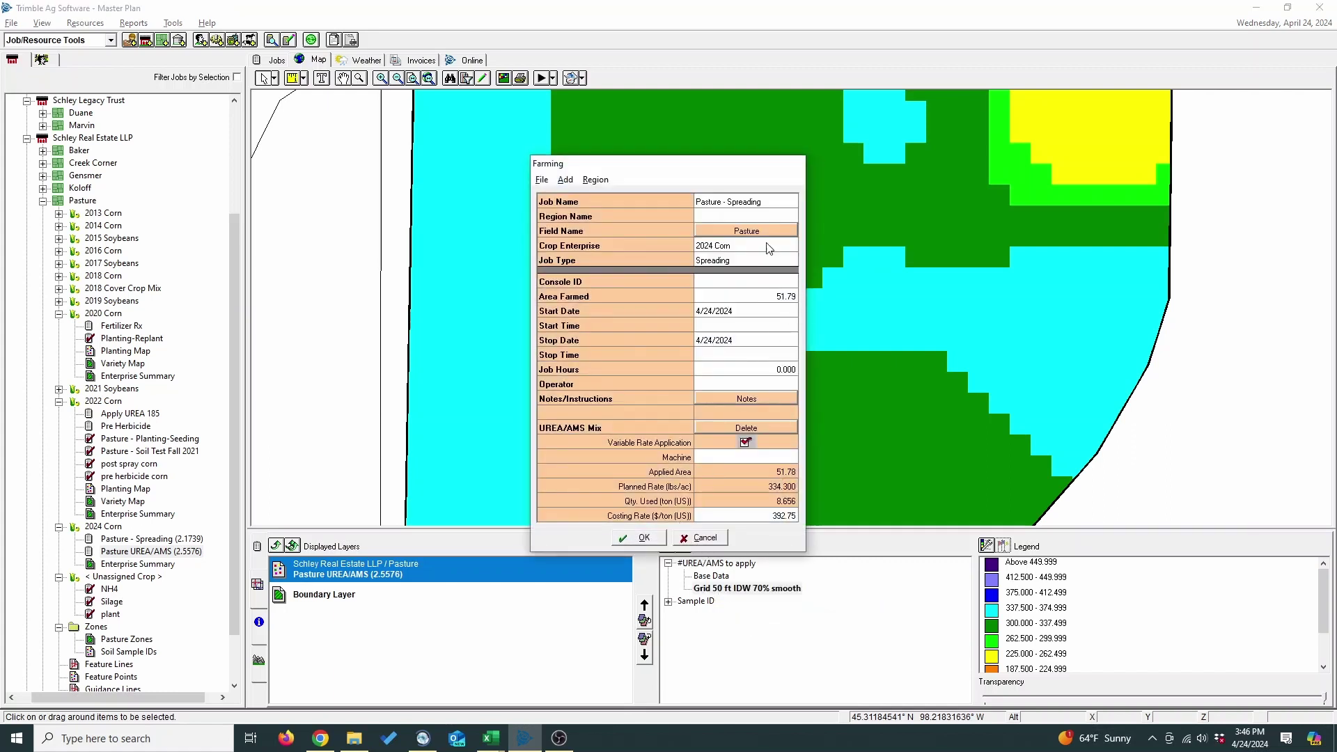
{"action": "left_click", "coordinate": [769, 202]}
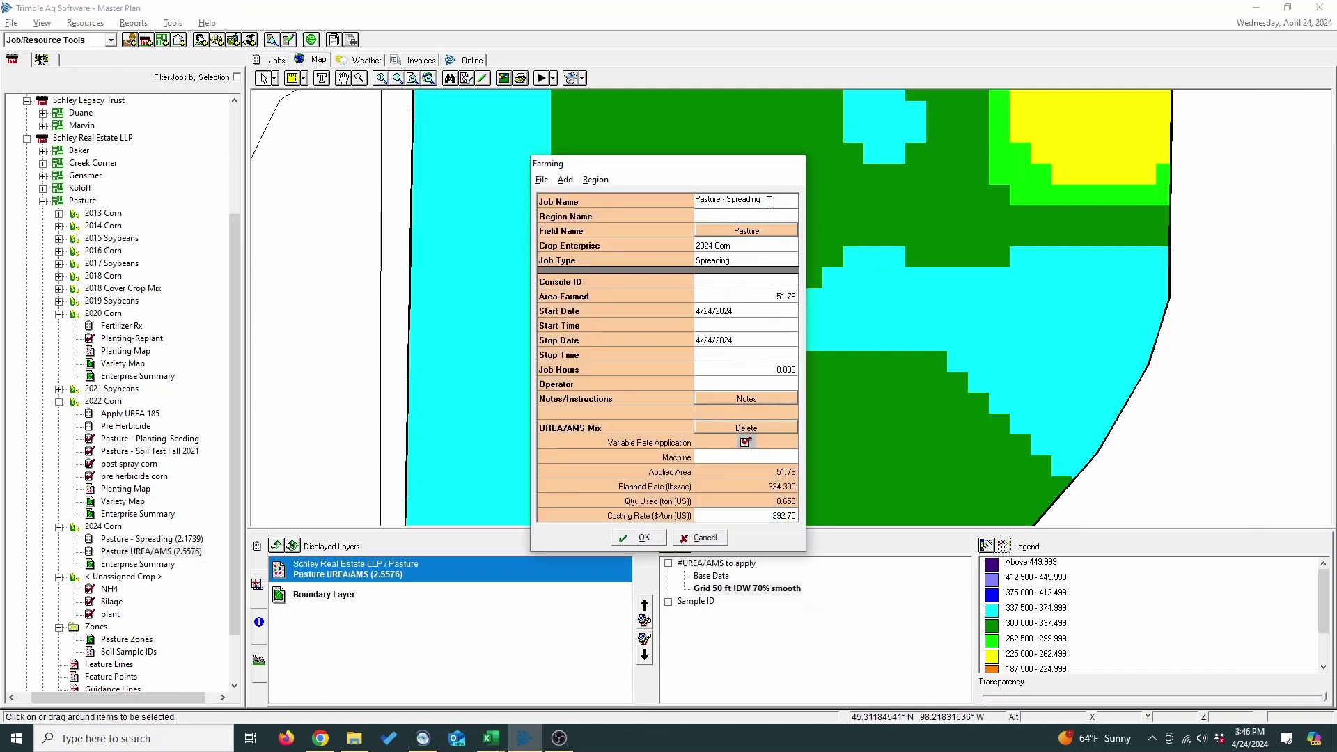
{"action": "type", "text": "(2.5576)"}
{"action": "left_click", "coordinate": [636, 540]}
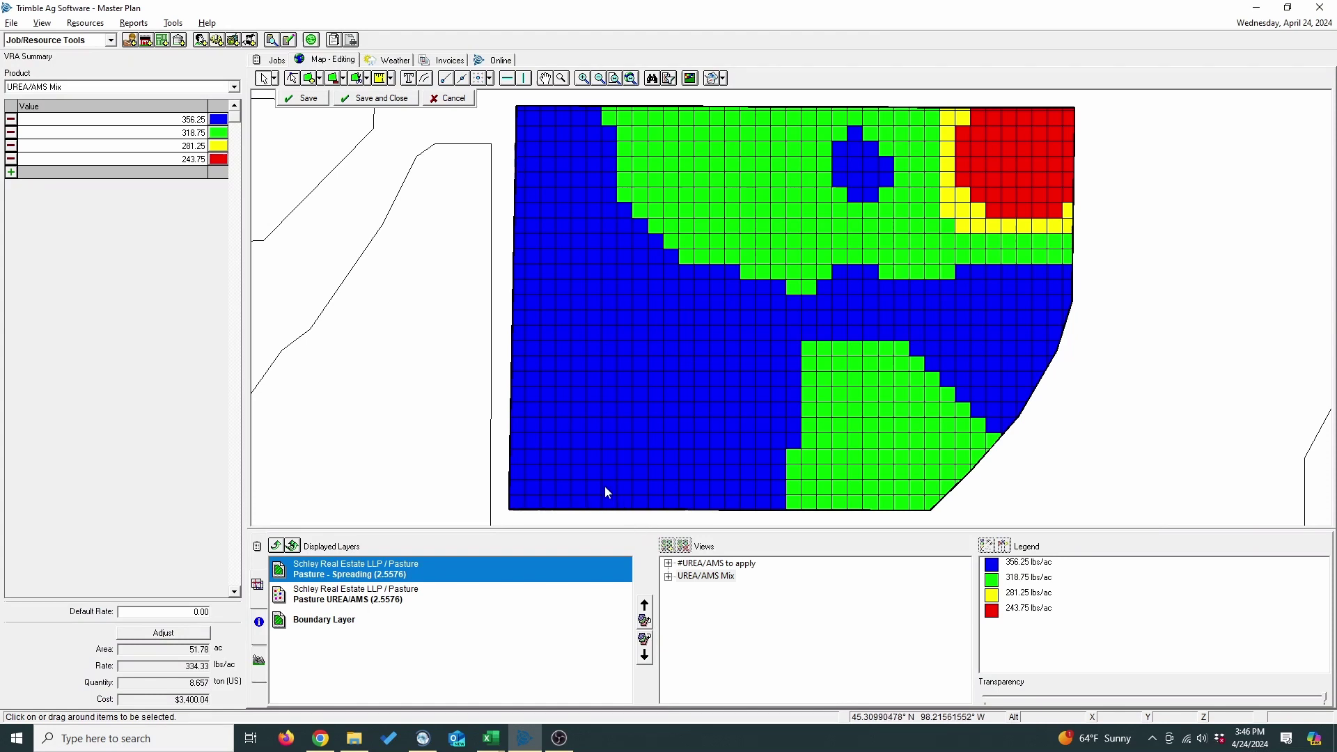
Save the rate map and display the Pasture - Spreading (2.5576) rate grid
{"action": "left_click", "coordinate": [356, 100]}
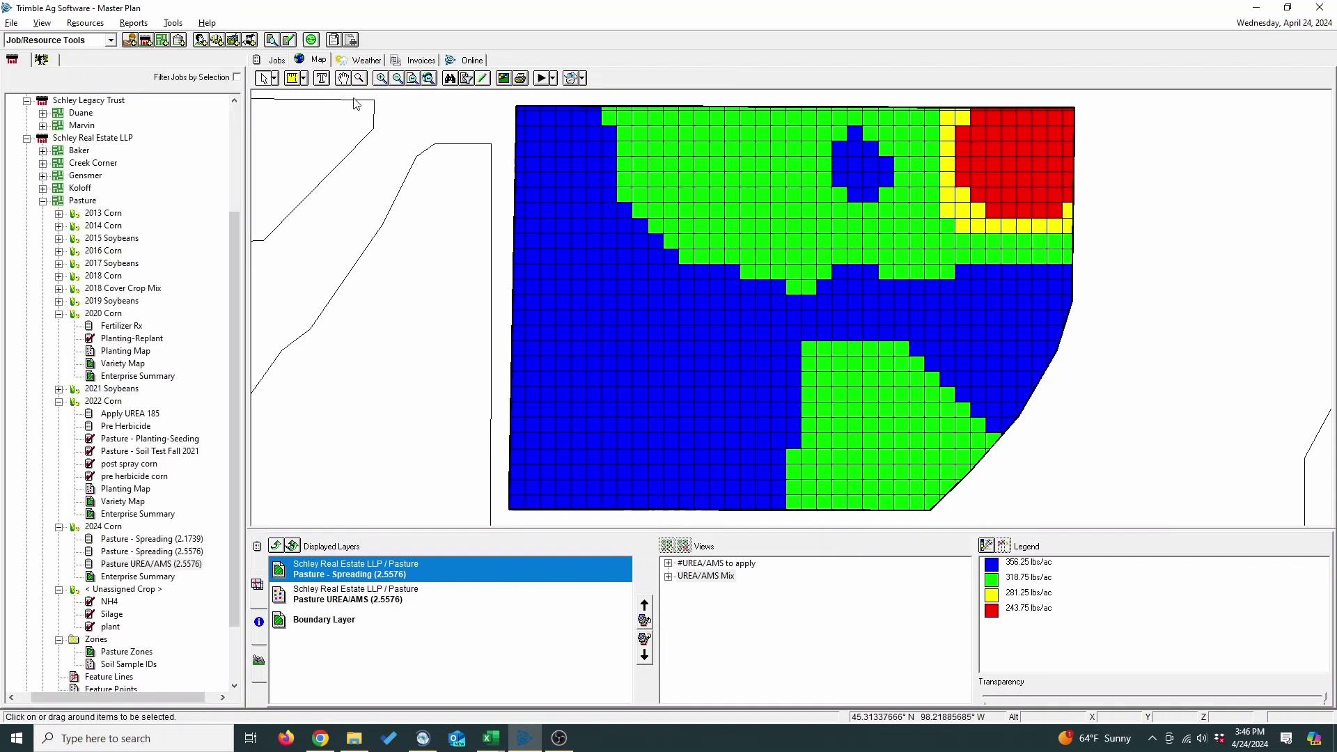
{"action": "left_click", "coordinate": [137, 564]}
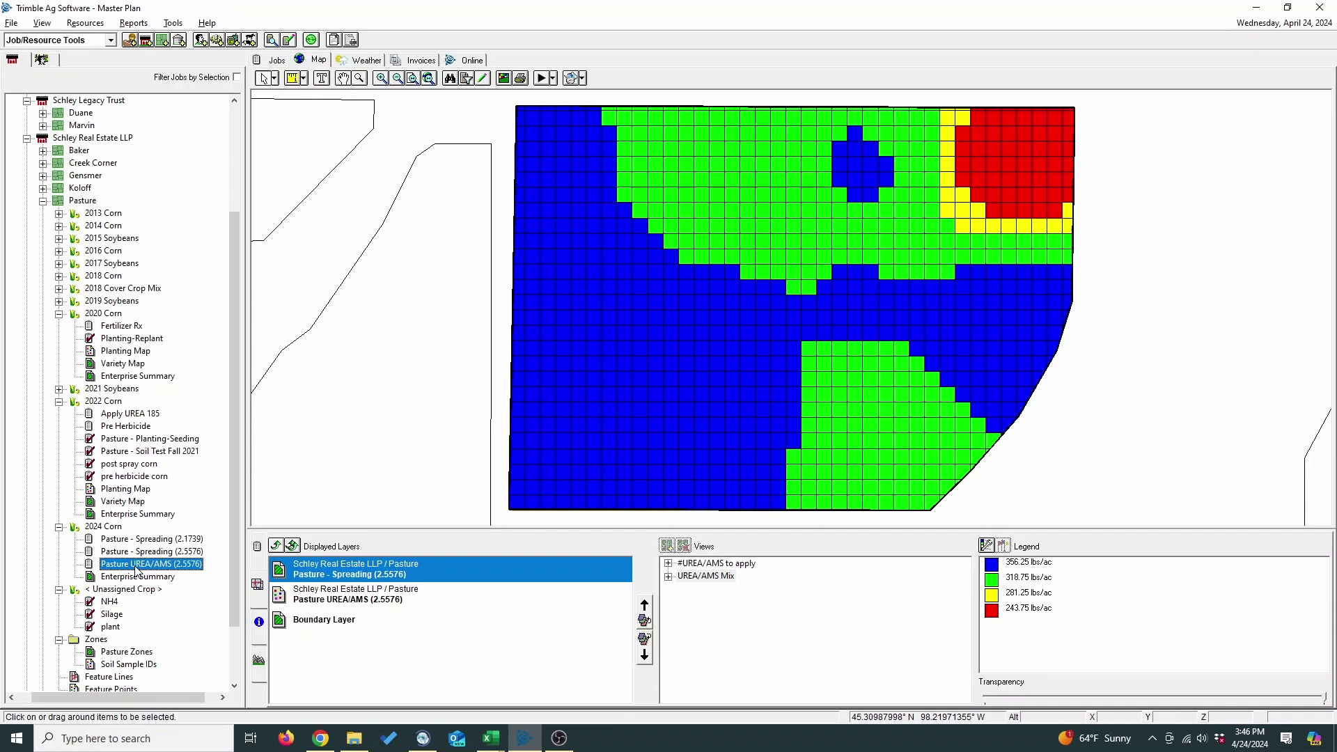
{"action": "left_click", "coordinate": [294, 549]}
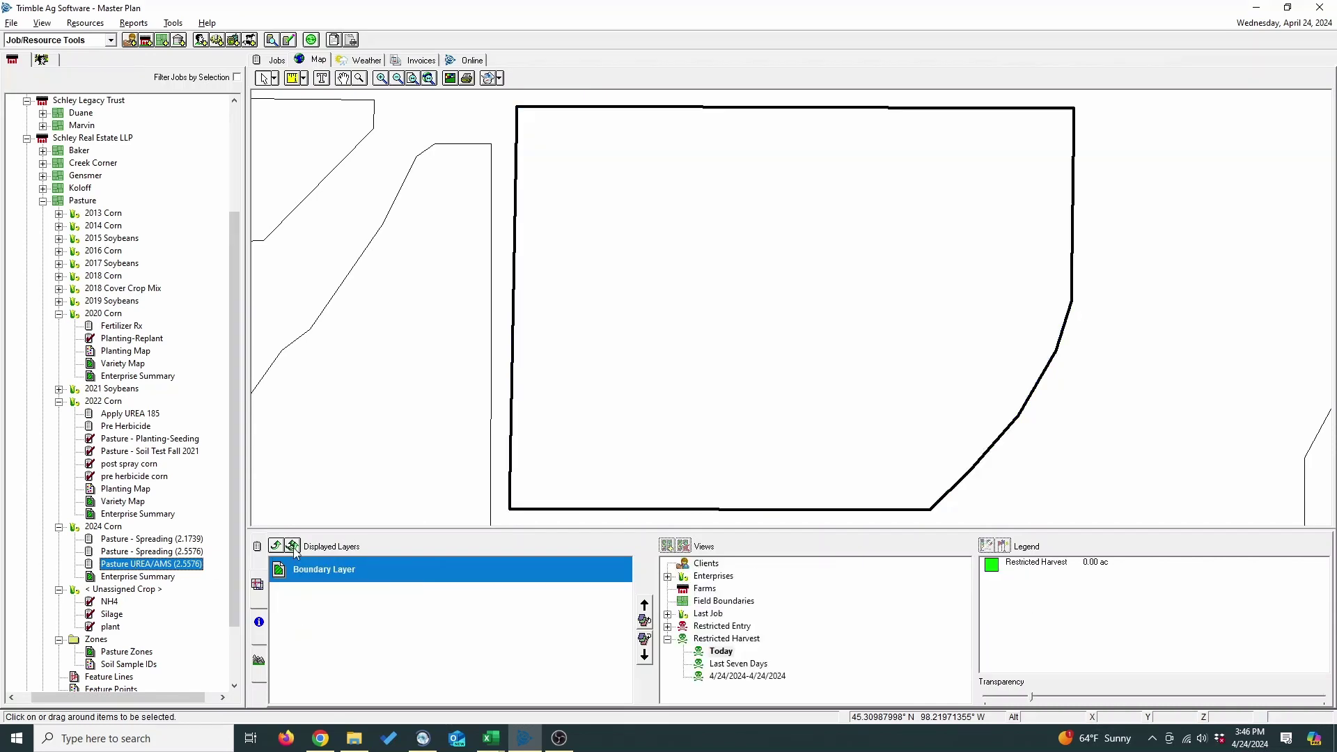
{"action": "left_click", "coordinate": [147, 555]}
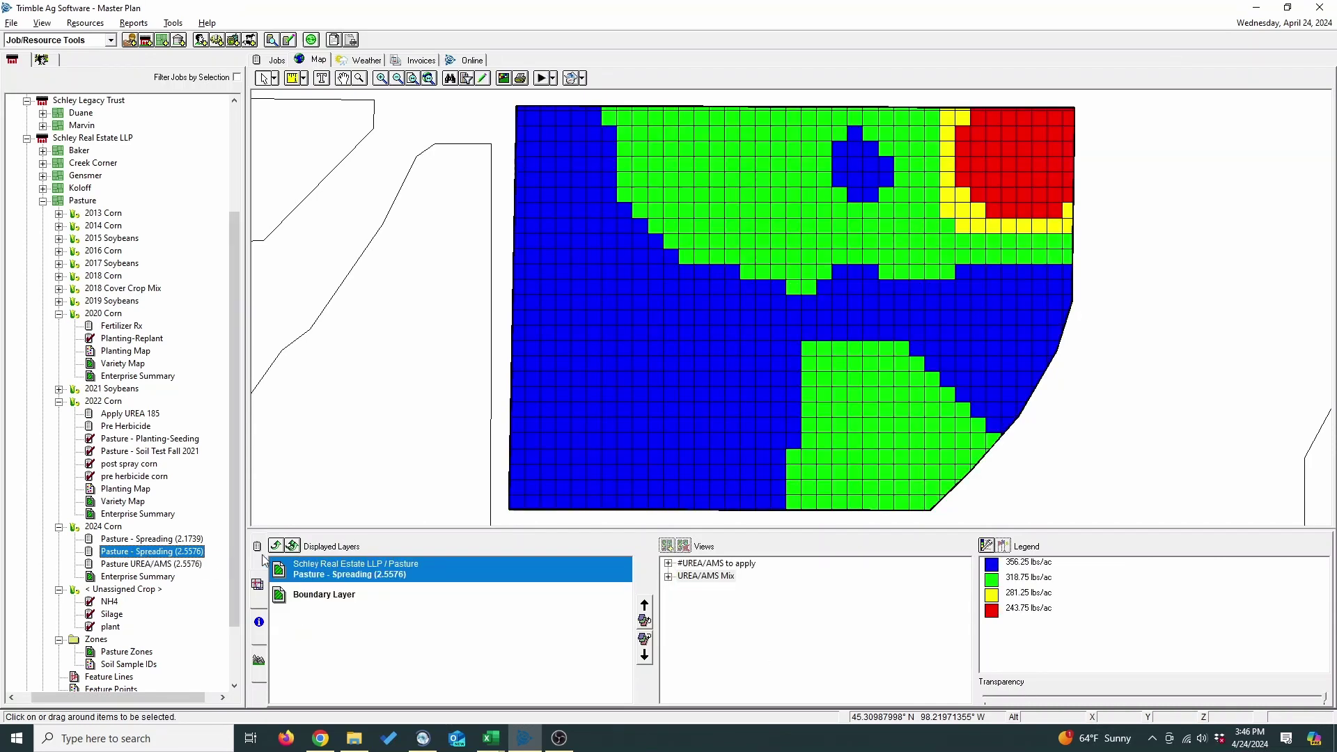
{"action": "left_click", "coordinate": [296, 547]}
{"action": "left_click", "coordinate": [152, 564]}
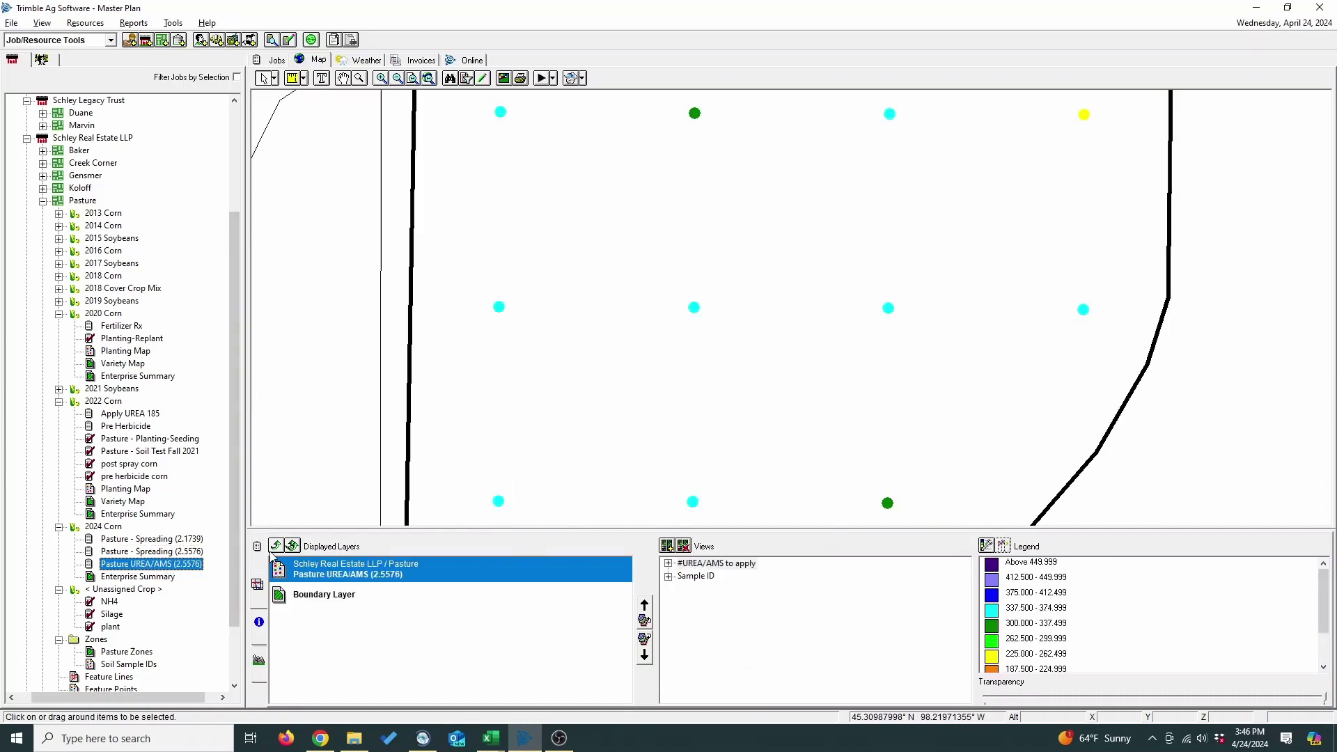
{"action": "left_click", "coordinate": [294, 547]}
{"action": "left_click", "coordinate": [146, 552]}
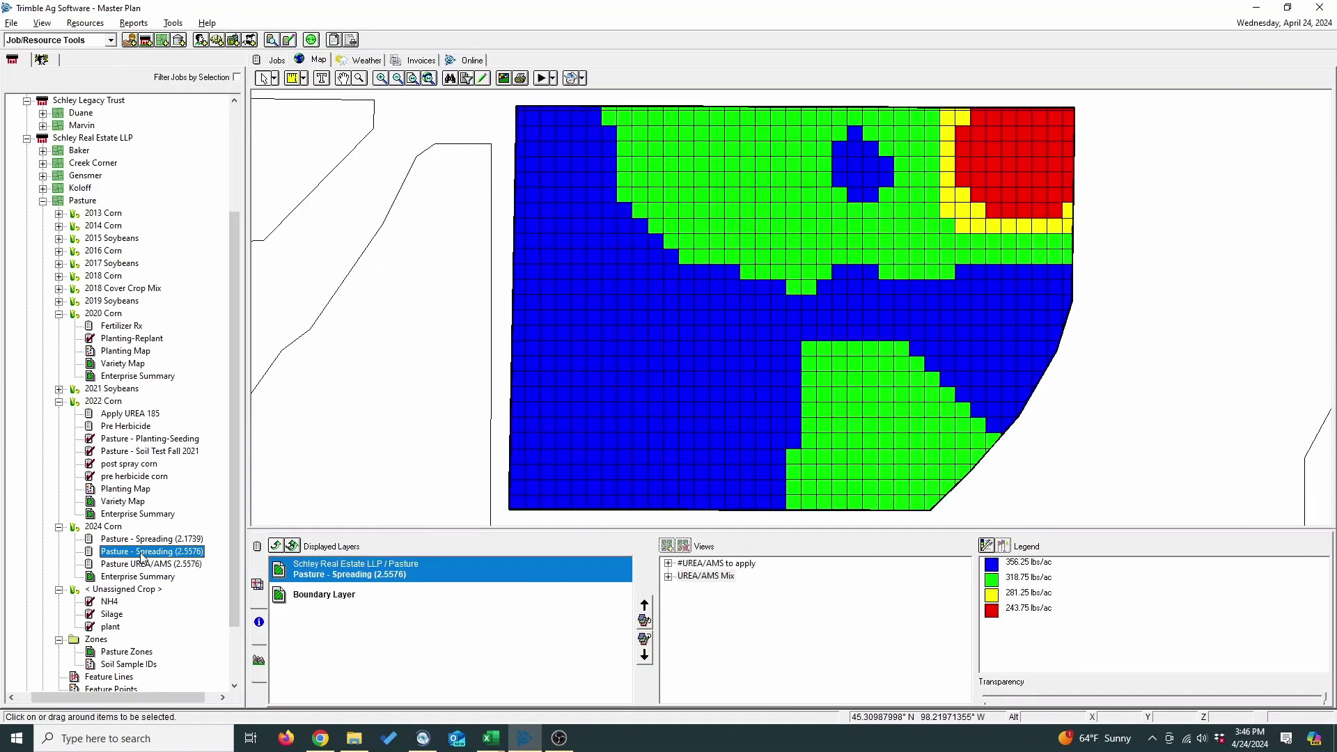
Export the spreading job as an Arcview shapefile named Pasture into the Rx to Agtegra folder
{"action": "right_click", "coordinate": [142, 557]}
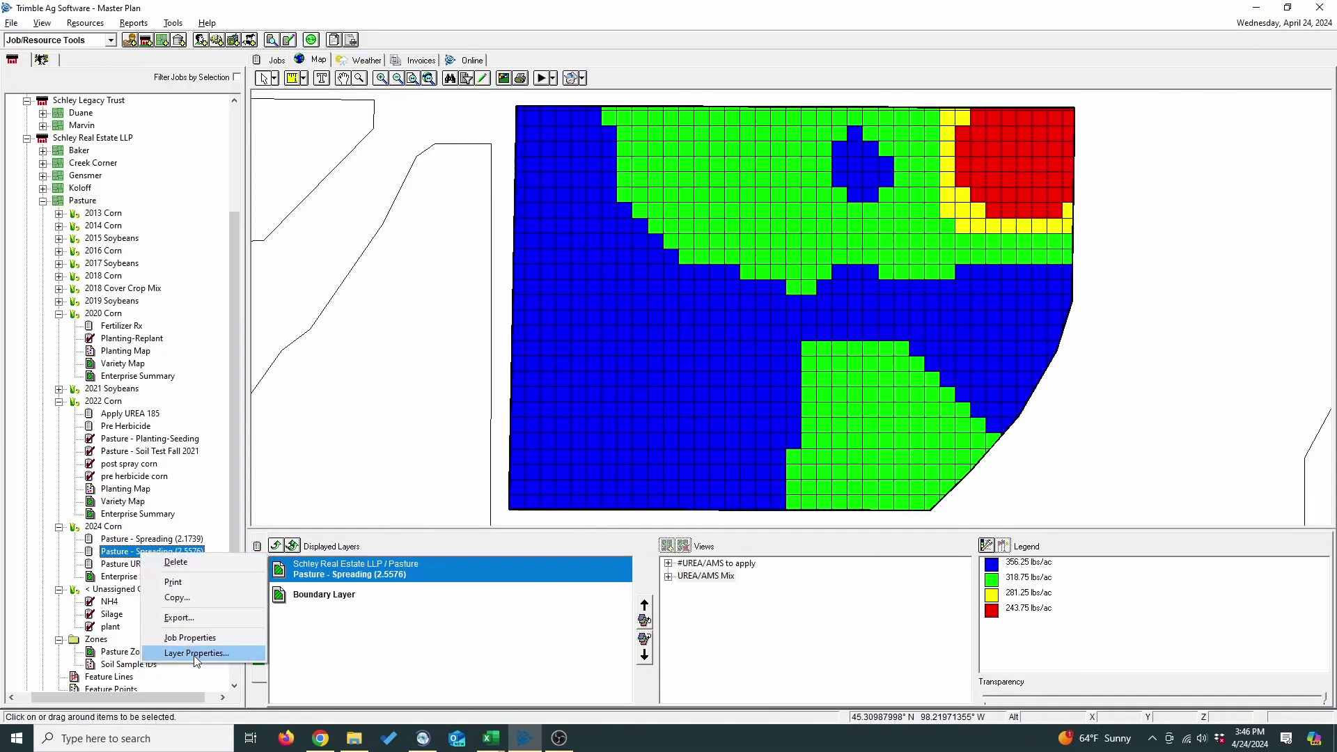
{"action": "left_click", "coordinate": [195, 618]}
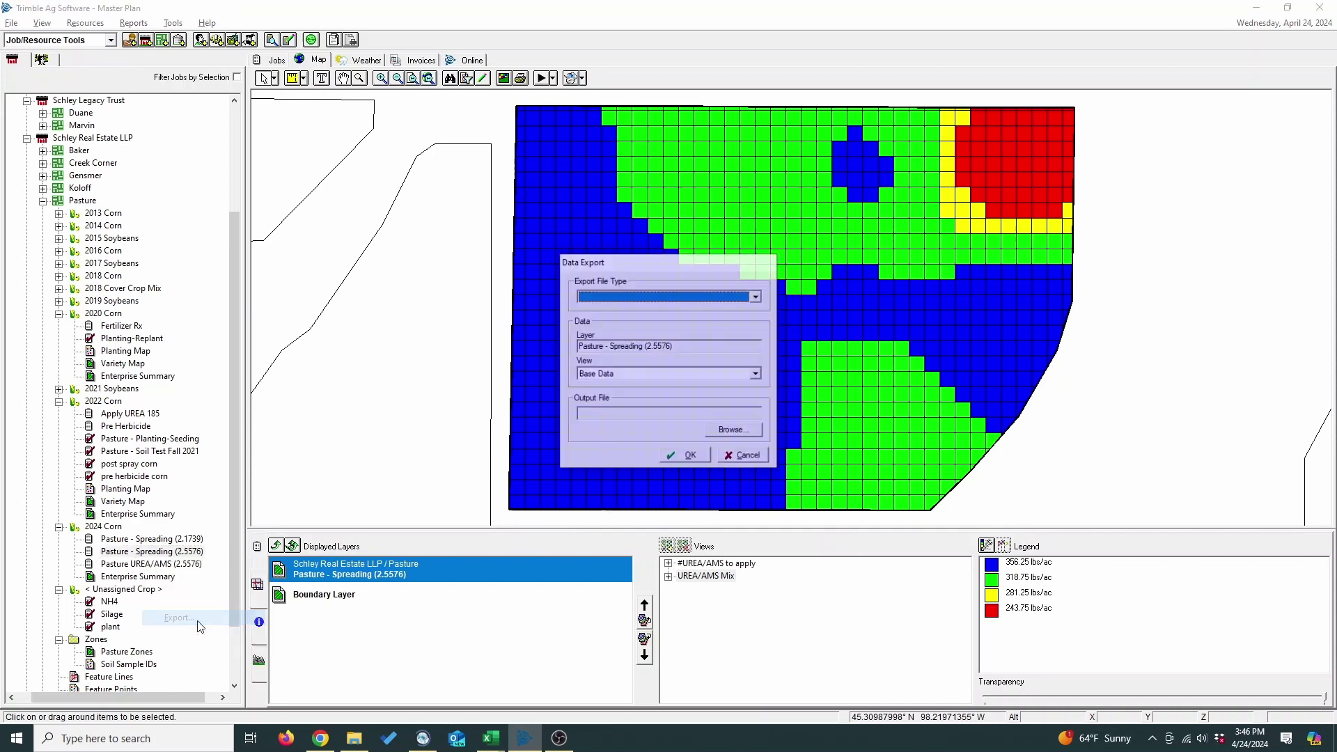
{"action": "left_click", "coordinate": [756, 297]}
{"action": "left_click", "coordinate": [670, 309]}
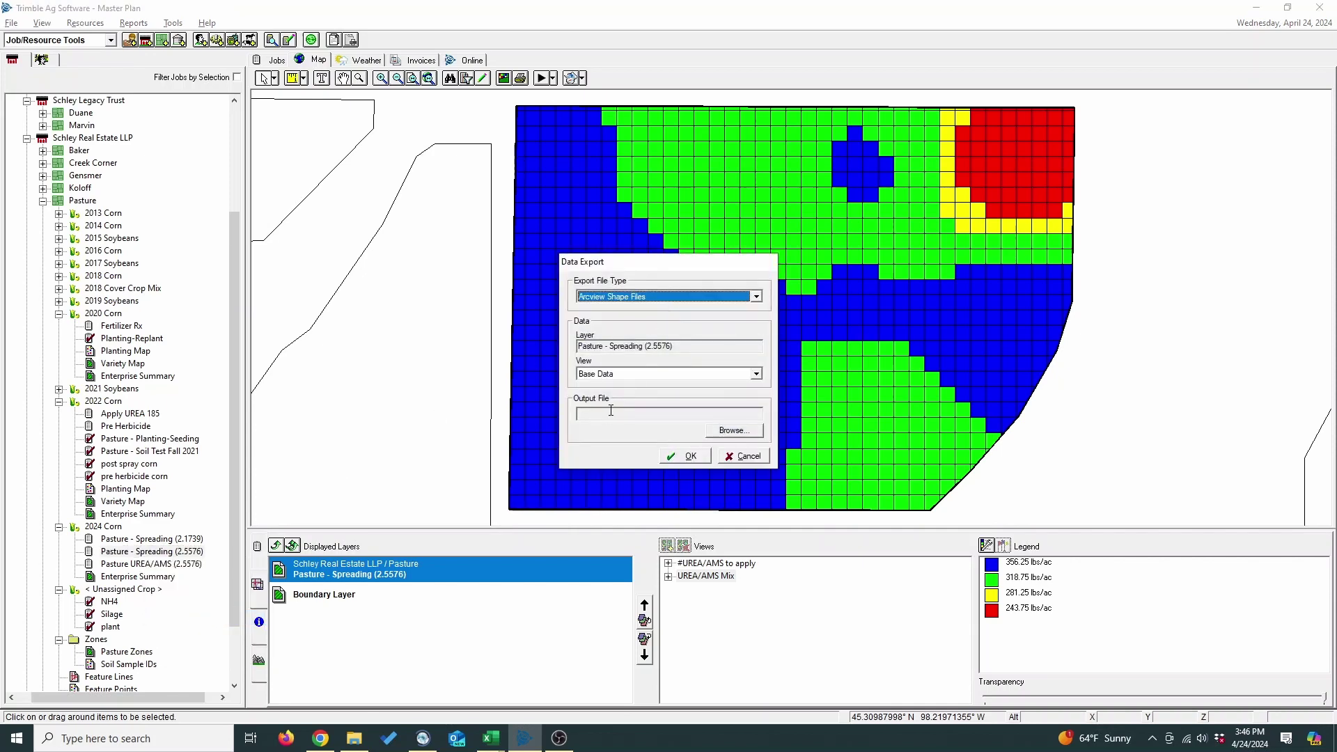
{"action": "left_click", "coordinate": [735, 431]}
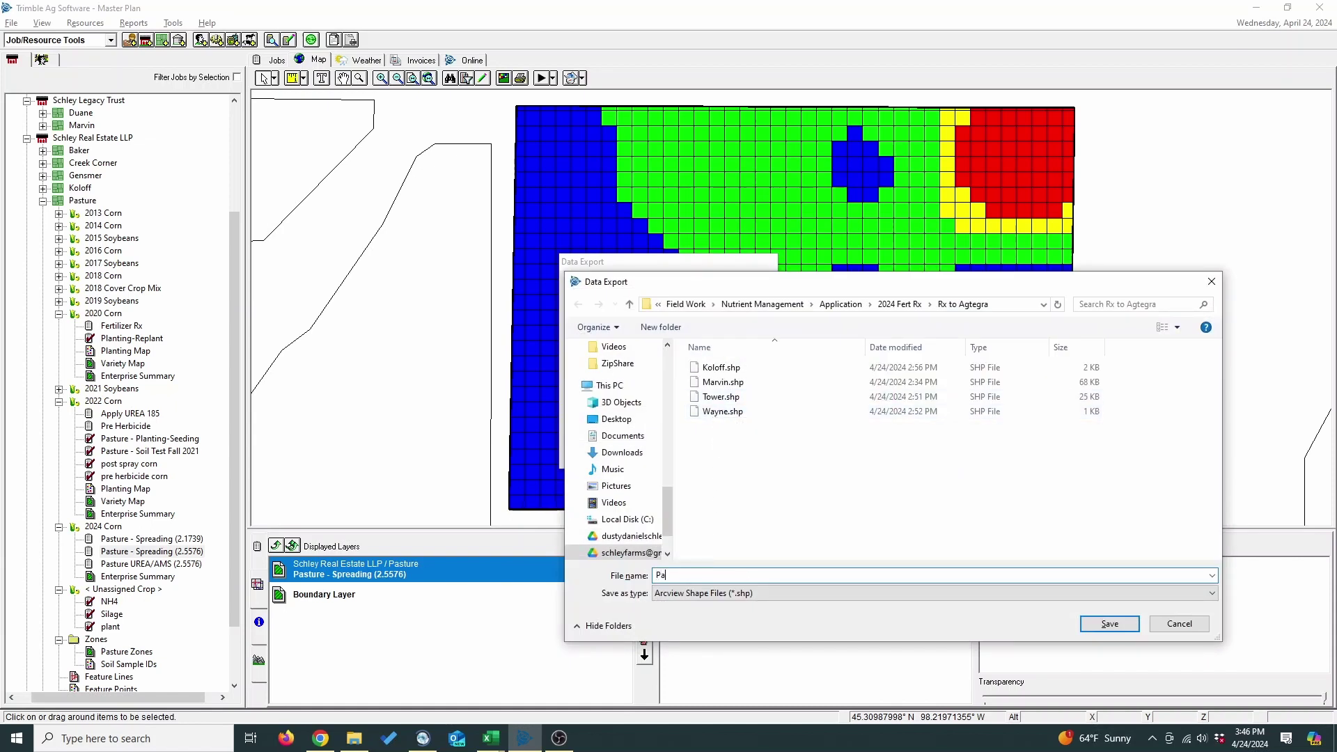
{"action": "type", "text": "Patu"}
{"action": "key", "text": "BackSpace"}
{"action": "key", "text": "BackSpace"}
{"action": "type", "text": "s"}
{"action": "left_click", "coordinate": [1106, 624]}
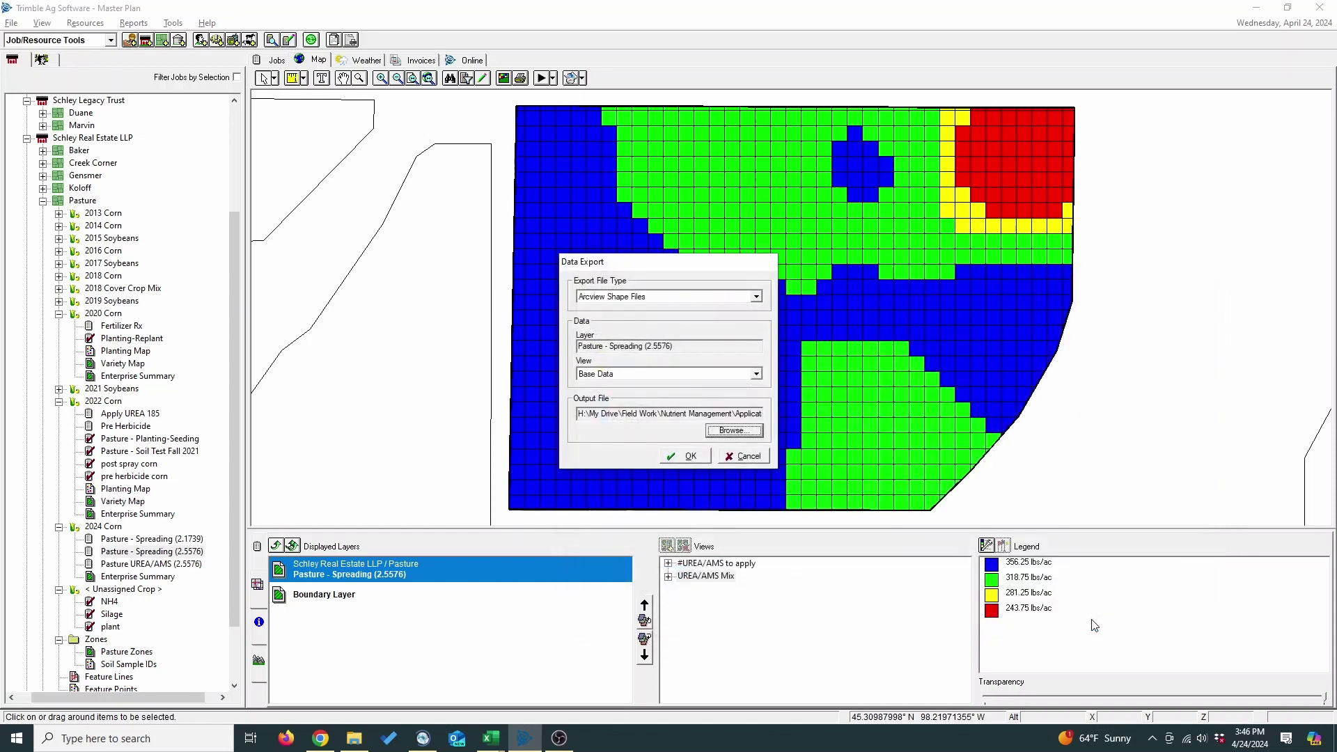
{"action": "left_click", "coordinate": [700, 457]}
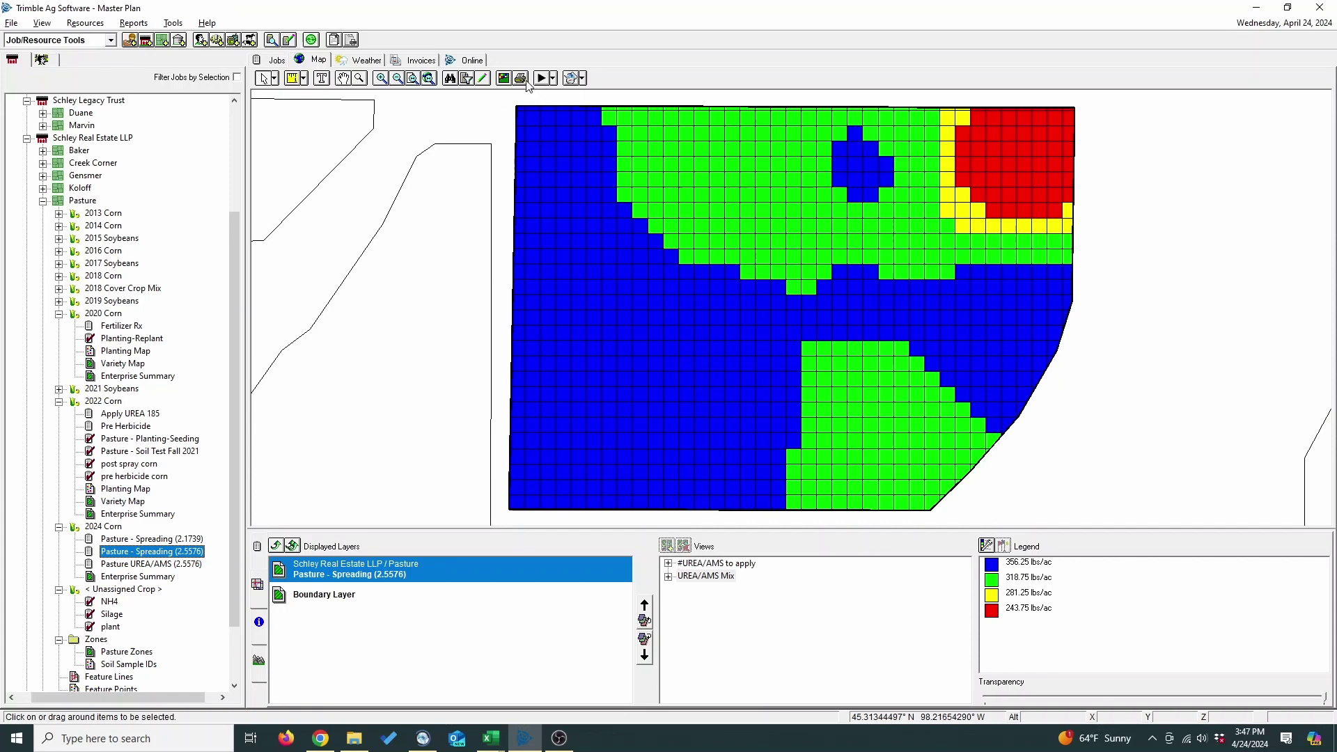
Start a Map Booklet Printing report with the start date set to 4/24/2024
{"action": "left_click", "coordinate": [173, 23]}
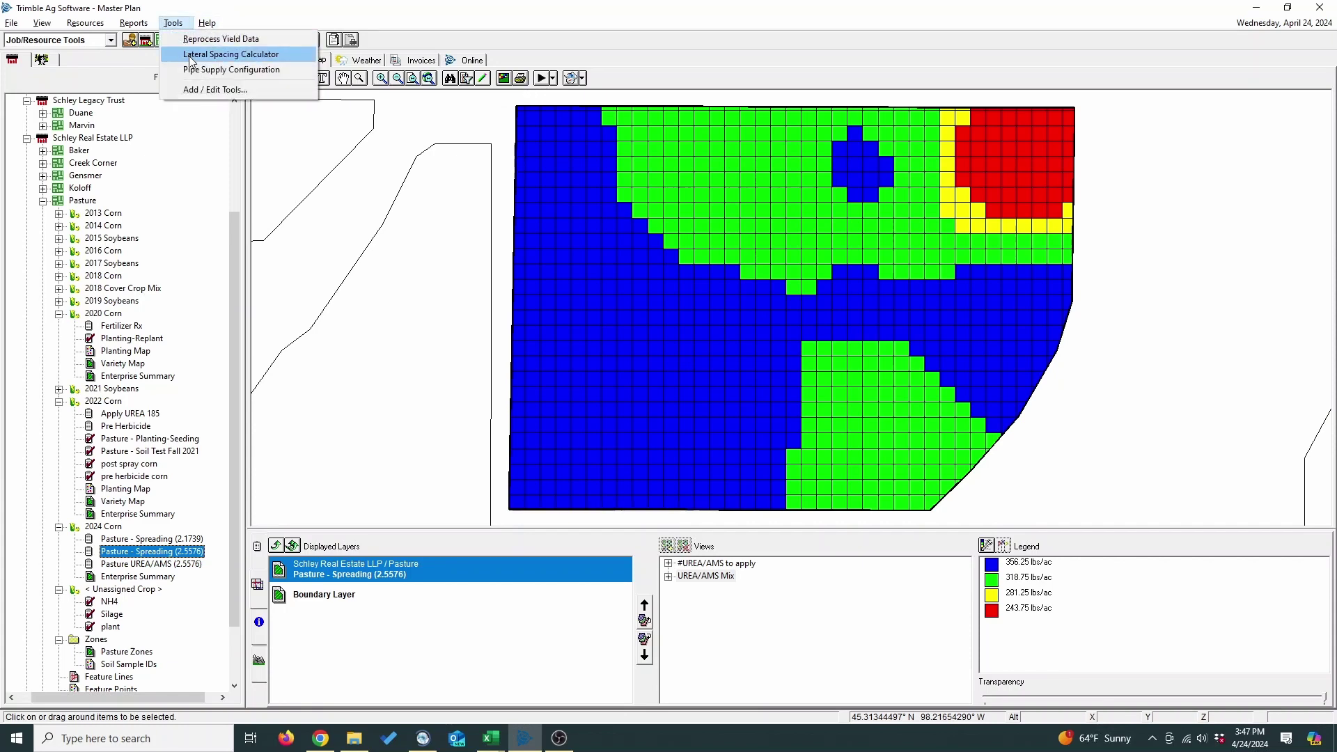
{"action": "mouse_move", "coordinate": [146, 27]}
{"action": "left_click", "coordinate": [152, 97]}
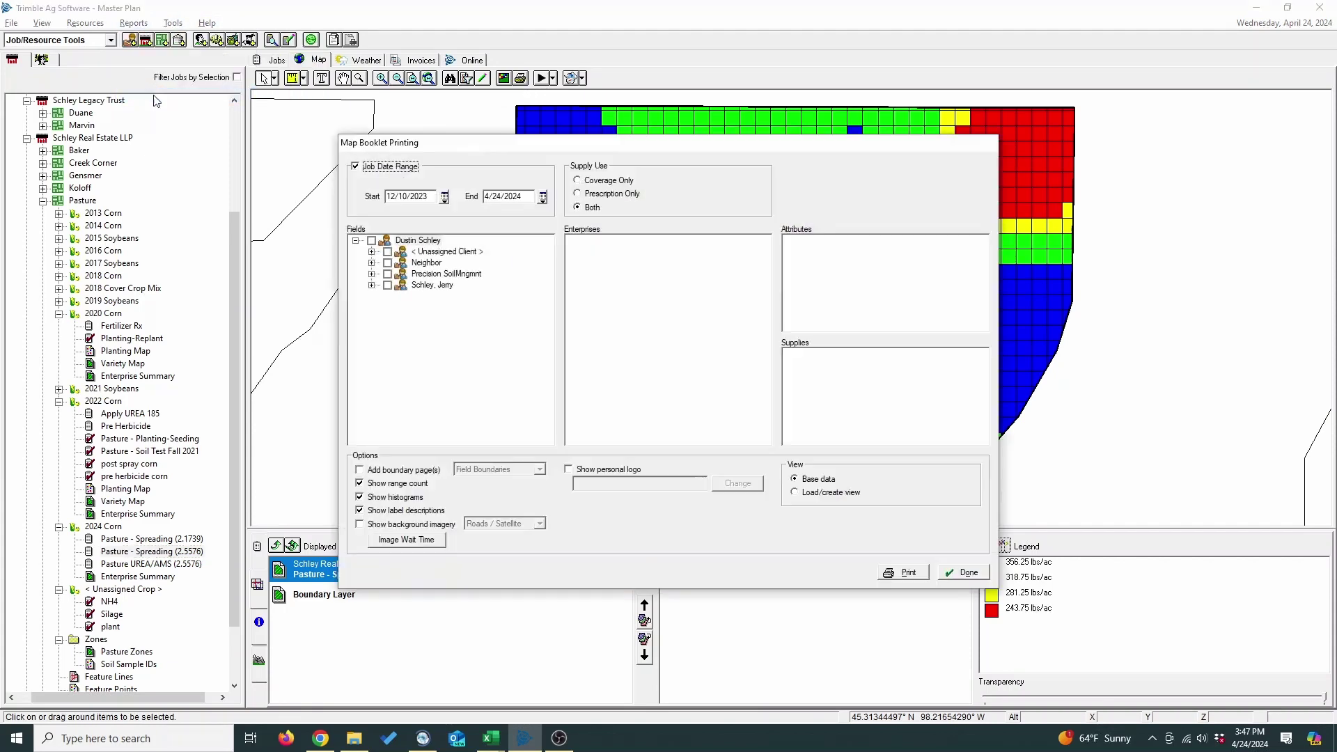
{"action": "left_click", "coordinate": [445, 197]}
{"action": "left_click", "coordinate": [391, 323]}
Include the client, 2024 Corn and only UREA/AMS Mix, then print to a PDF named 'UREAAMS Total'
{"action": "left_click", "coordinate": [386, 286]}
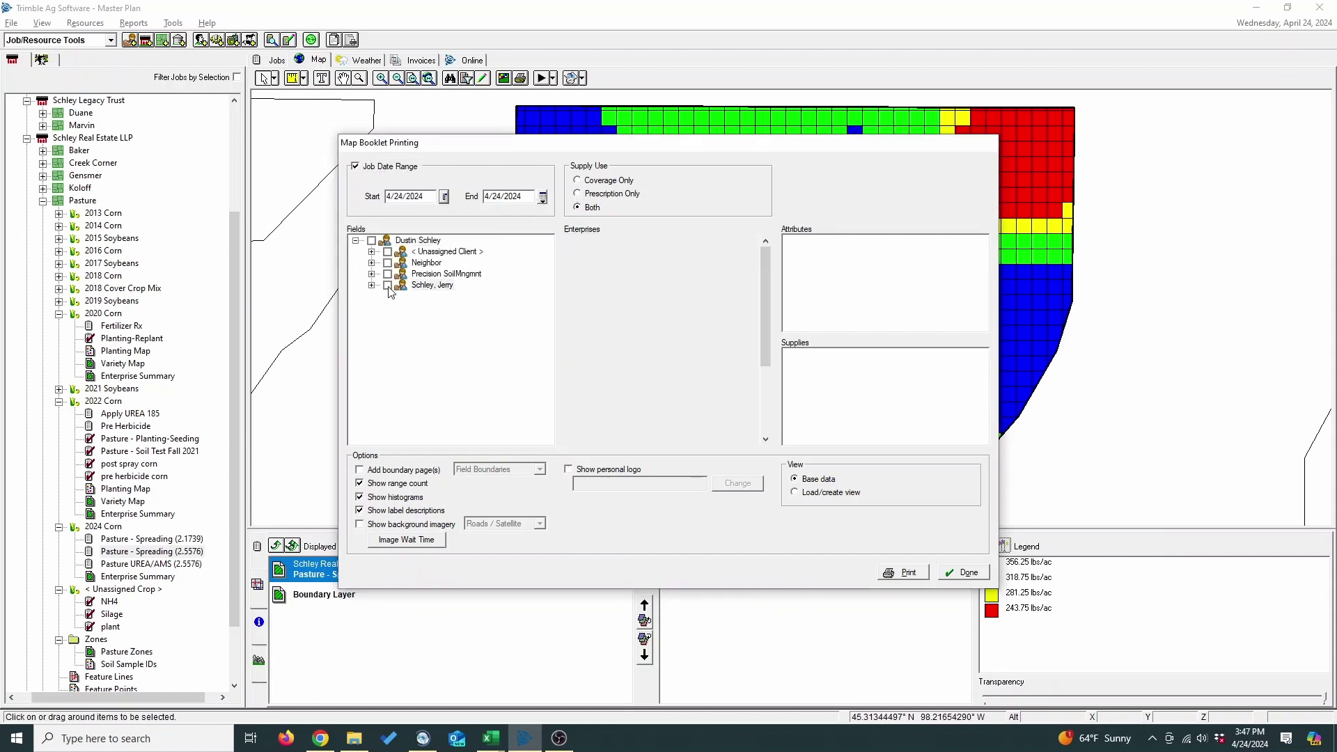
{"action": "left_click", "coordinate": [572, 252]}
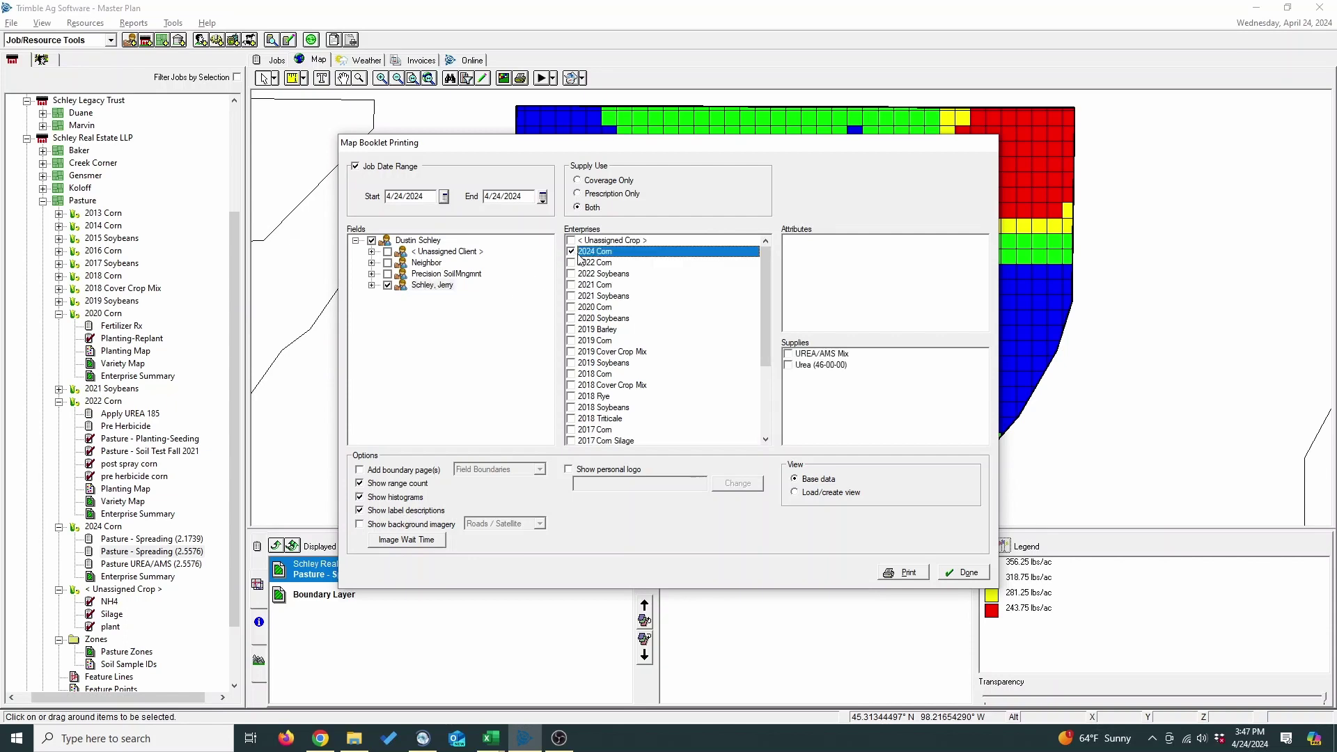
{"action": "left_click", "coordinate": [793, 354]}
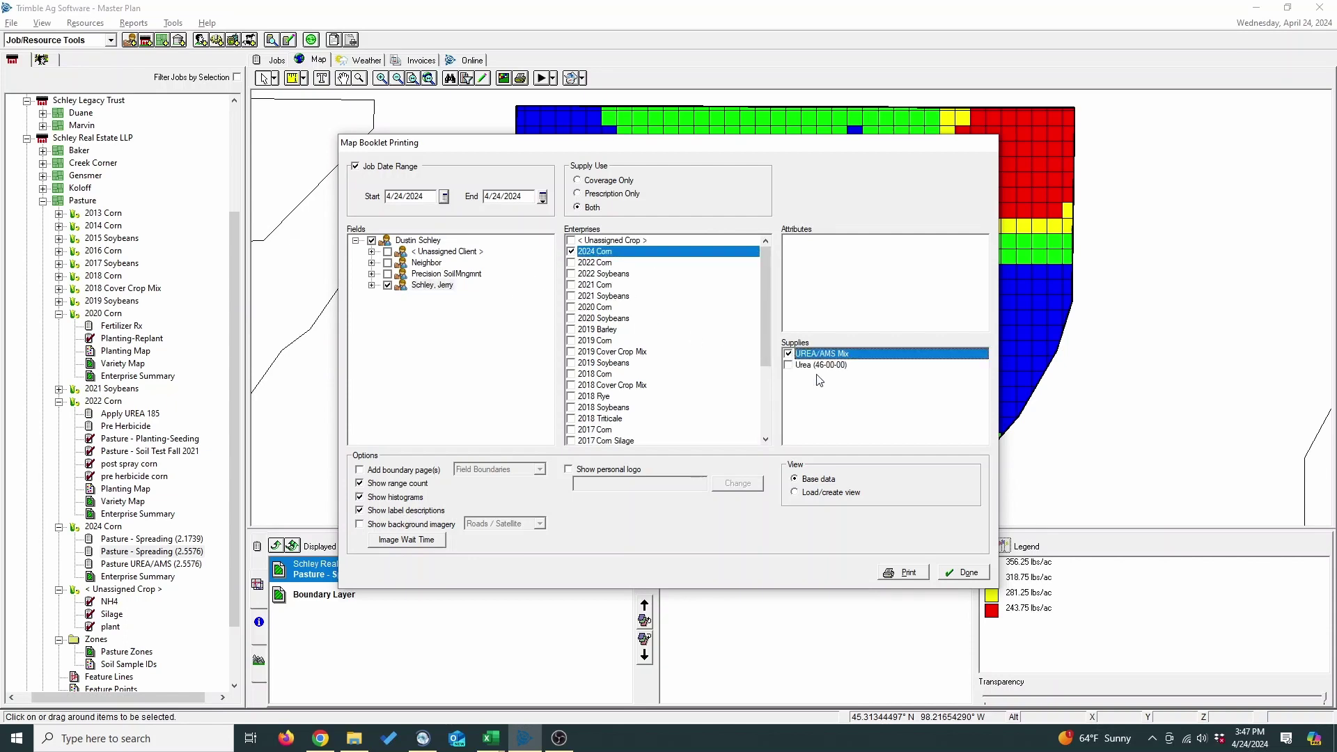
{"action": "left_click", "coordinate": [909, 573]}
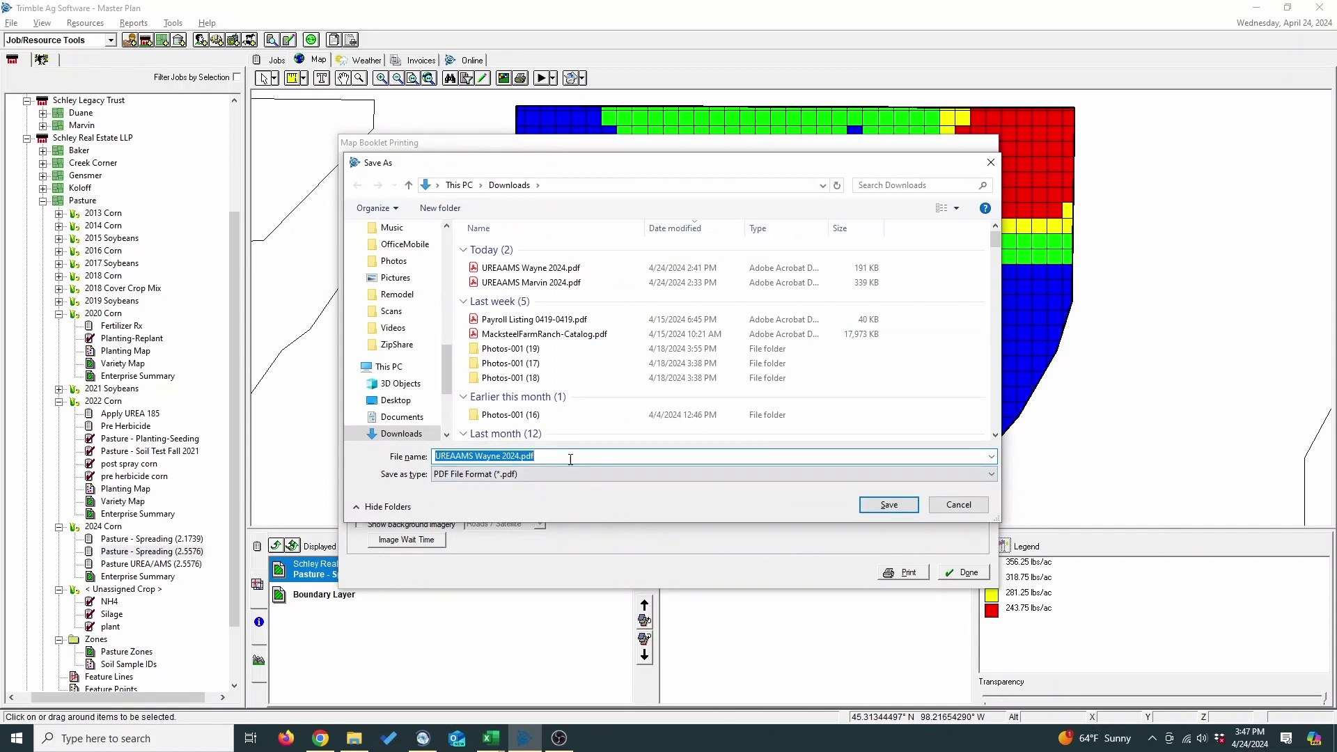
{"action": "type", "text": "UREA"}
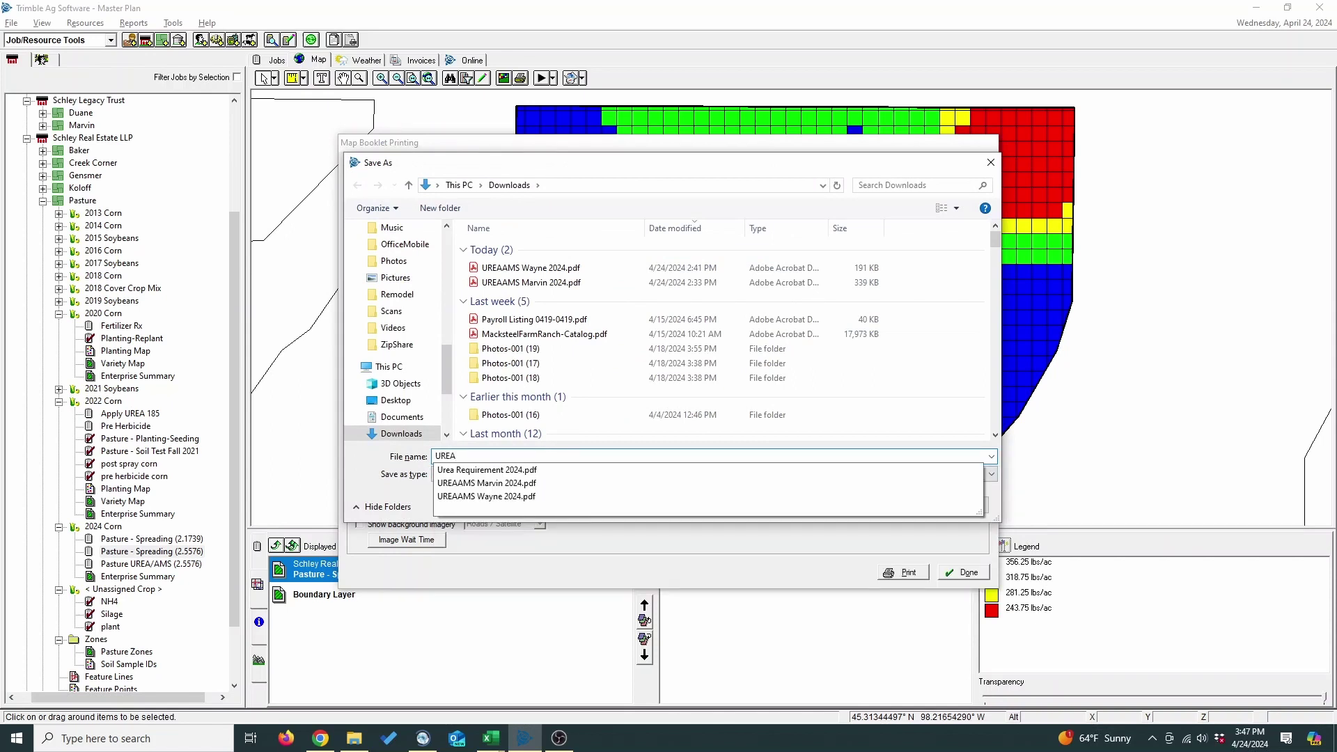
{"action": "type", "text": "AMS"}
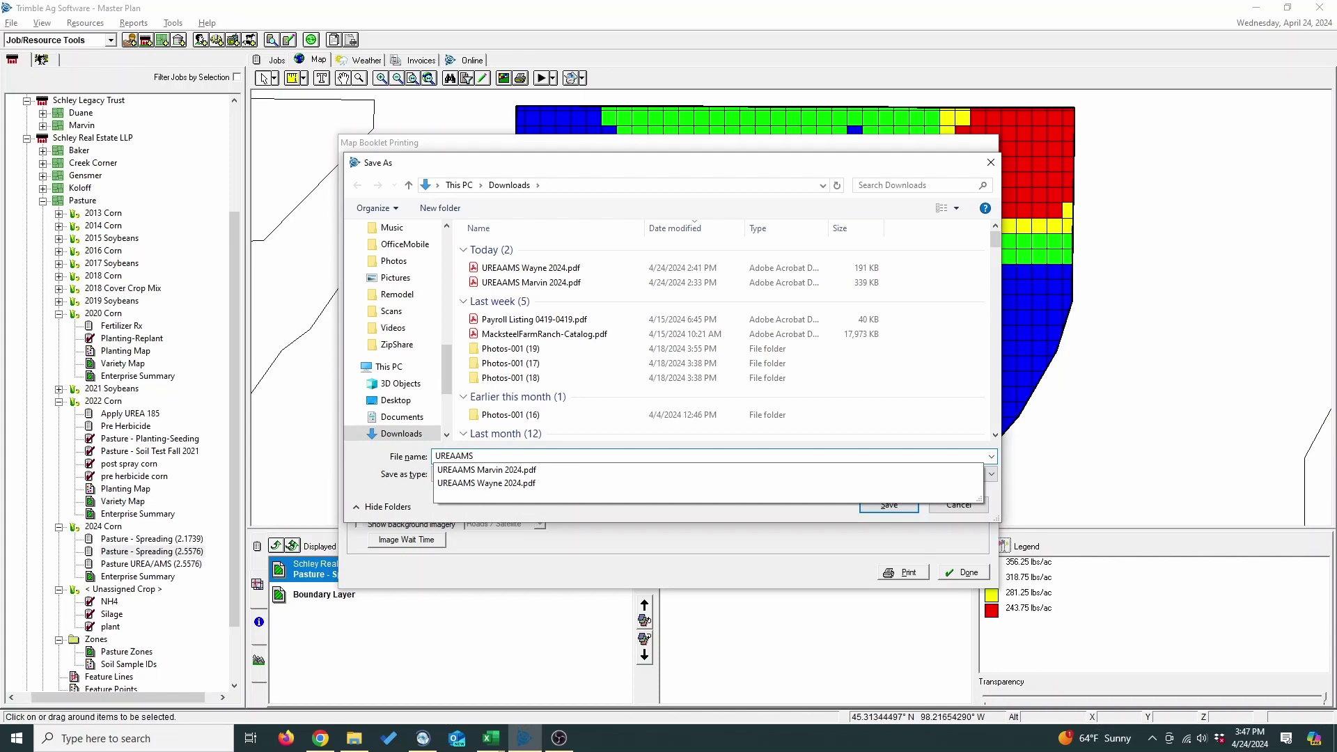
{"action": "type", "text": " Total"}
Save UREAAMS Total.pdf and scroll between its two pages of UREA/AMS Mix rate maps, including Pasture
{"action": "key", "text": "Return"}
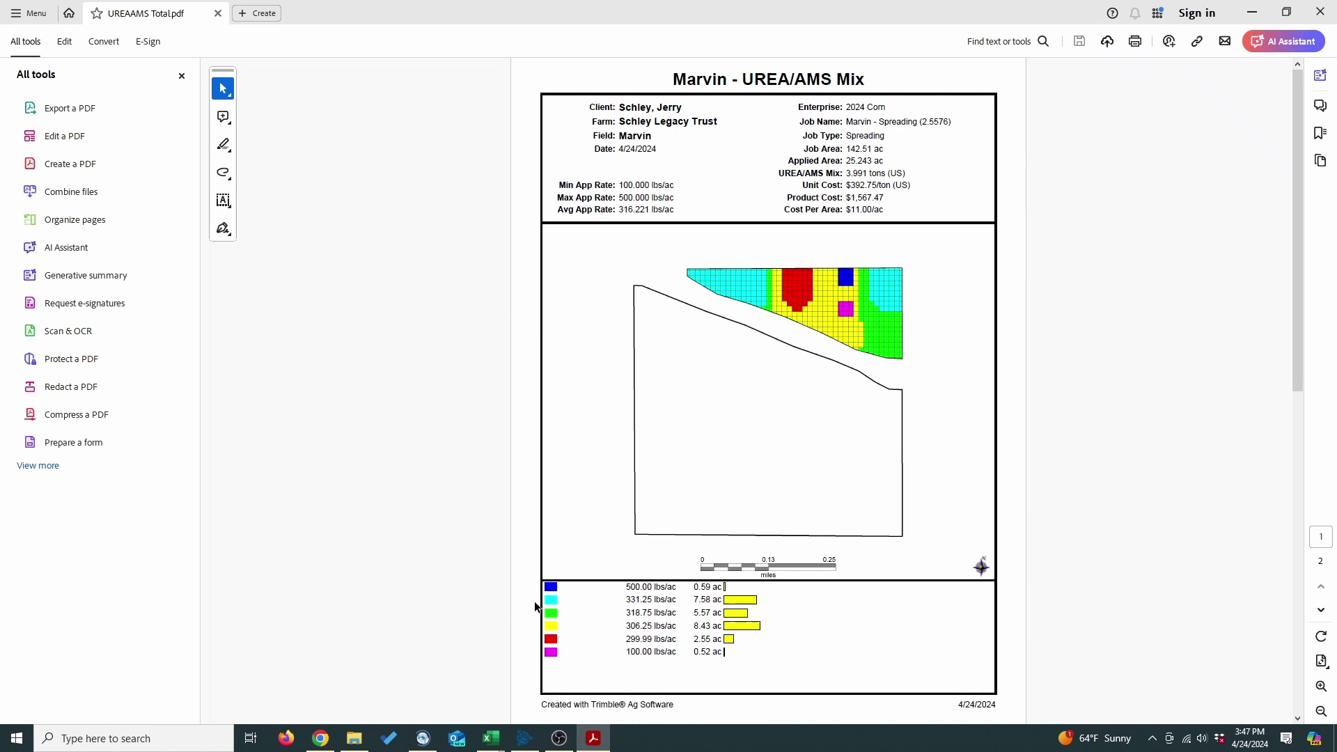
{"action": "scroll", "coordinate": [556, 589], "scroll_direction": "down", "scroll_amount": 2}
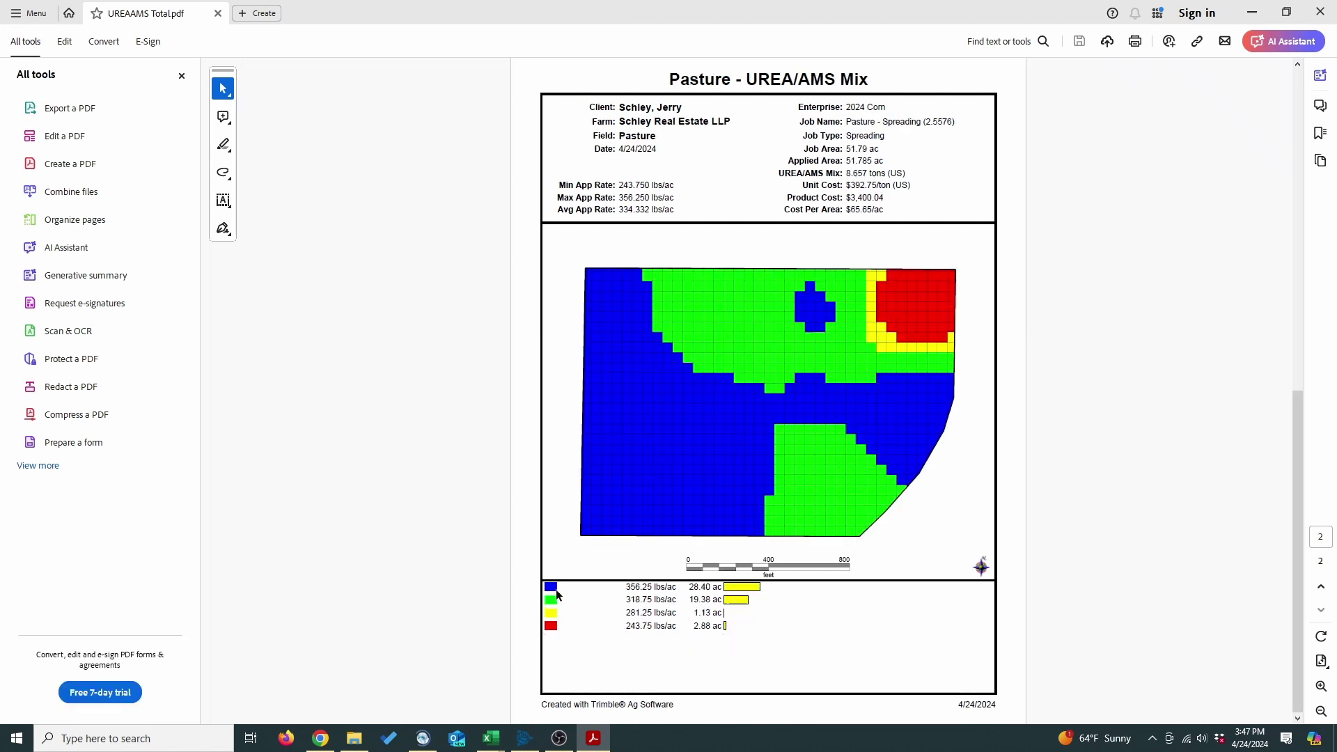
{"action": "scroll", "coordinate": [556, 589], "scroll_direction": "up", "scroll_amount": 2}
{"action": "scroll", "coordinate": [555, 589], "scroll_direction": "down", "scroll_amount": 2}
{"action": "scroll", "coordinate": [555, 589], "scroll_direction": "up", "scroll_amount": 2}
{"action": "scroll", "coordinate": [556, 589], "scroll_direction": "down", "scroll_amount": 2}
{"action": "scroll", "coordinate": [555, 590], "scroll_direction": "up", "scroll_amount": 2}
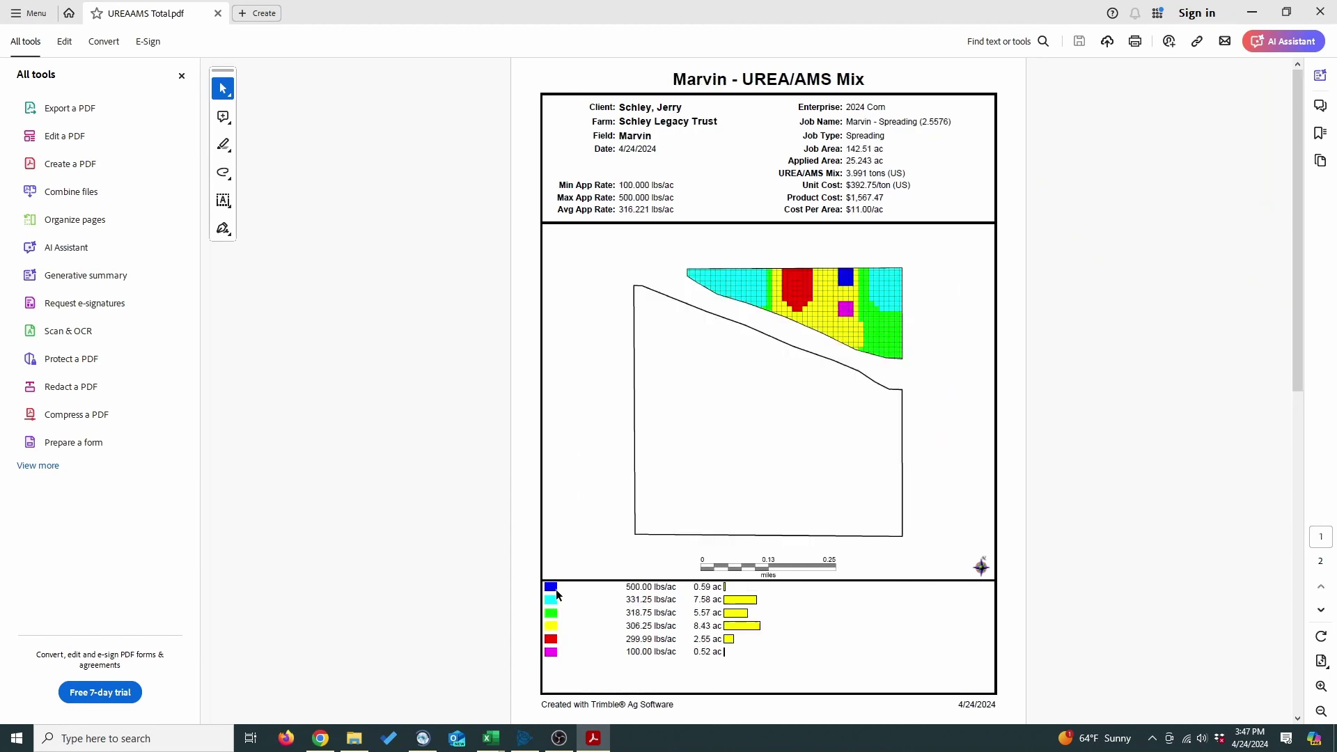